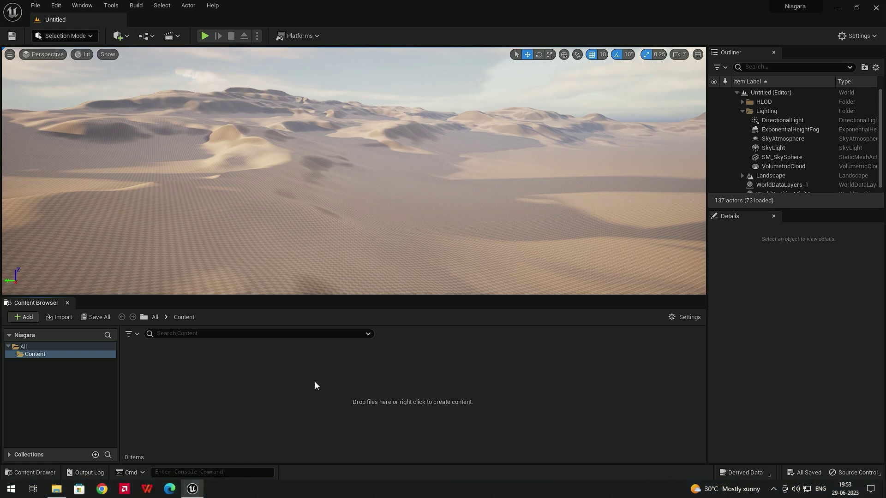
Create a new Niagara System in the Content folder from the Fountain emitter template
right_click(317, 385)
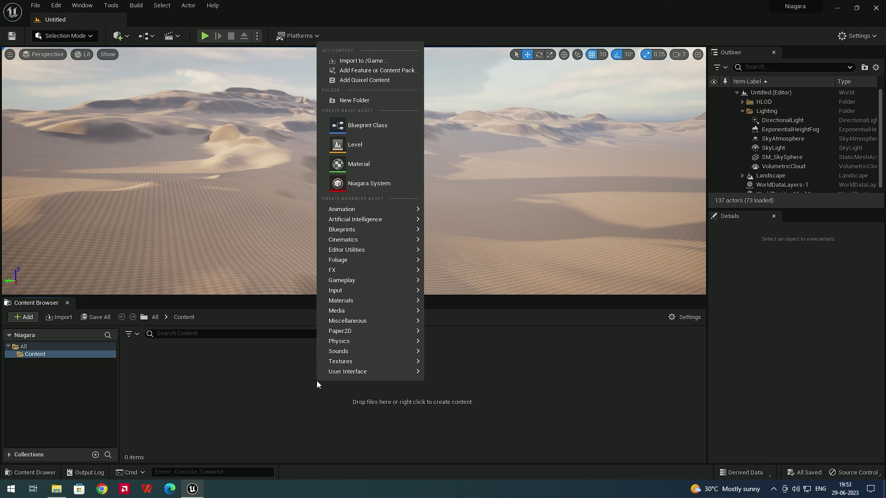
mouse_move(358, 272)
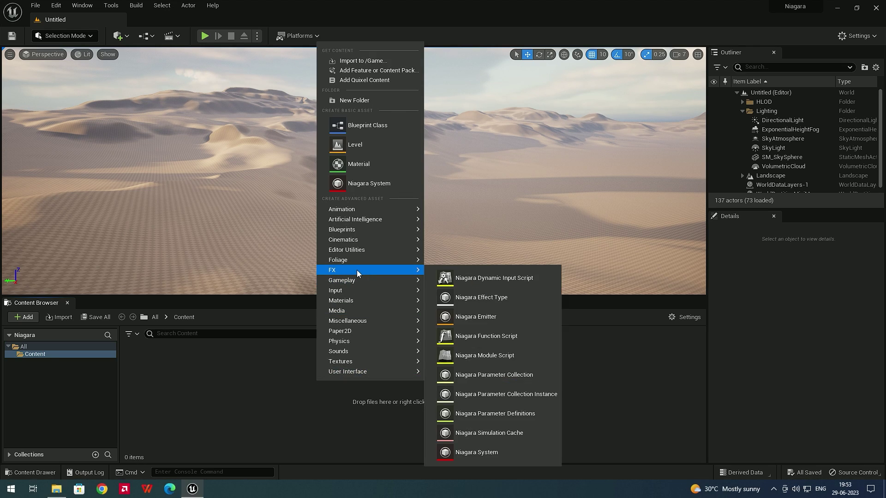
left_click(483, 454)
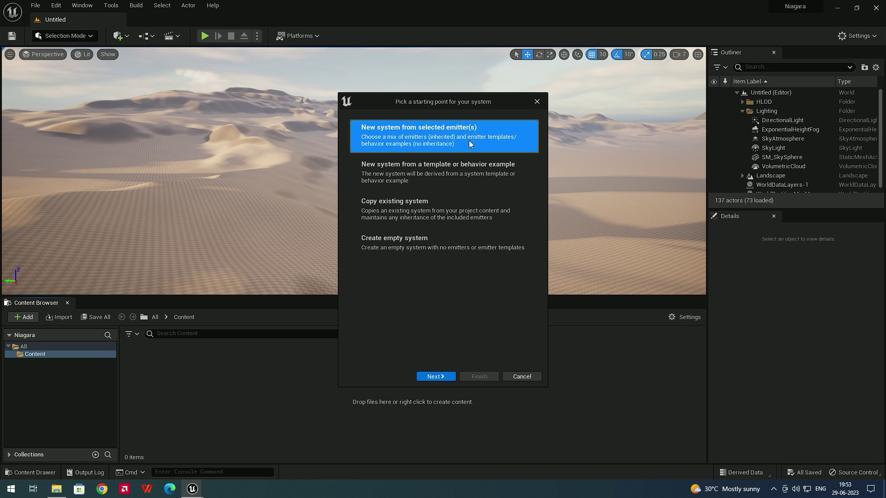
left_click(435, 376)
scroll(438, 247, "down", 2)
scroll(438, 247, "up", 1)
scroll(438, 247, "down", 1)
scroll(438, 251, "down", 2)
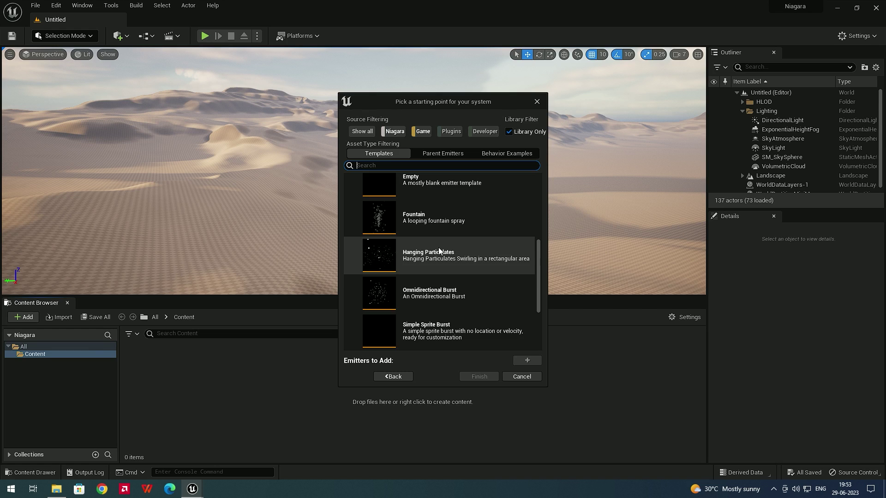
scroll(439, 251, "up", 1)
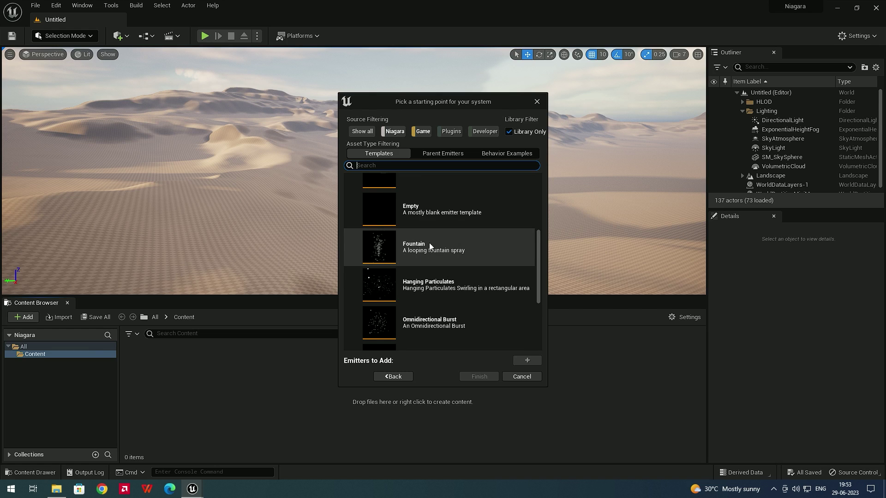
left_click(443, 251)
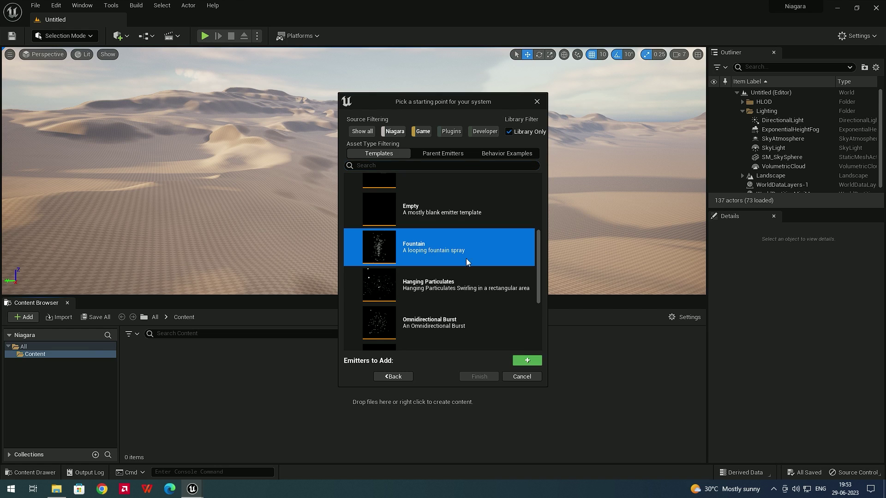
left_click(525, 362)
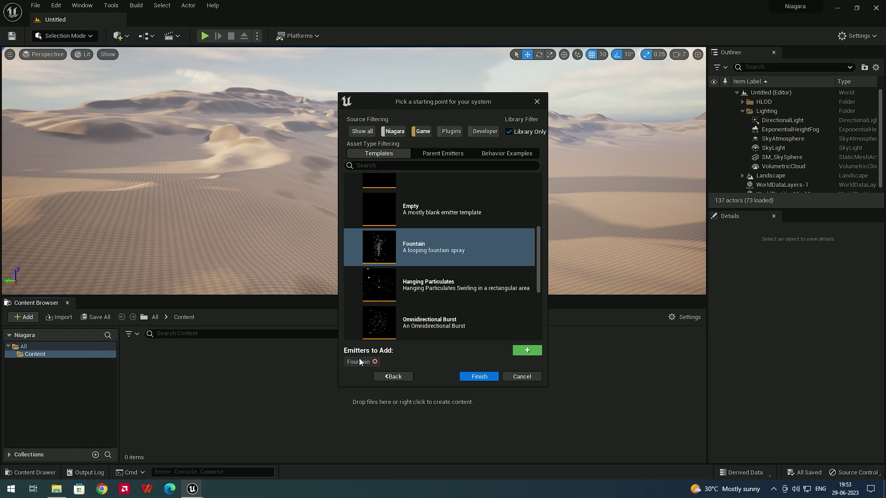
left_click(476, 377)
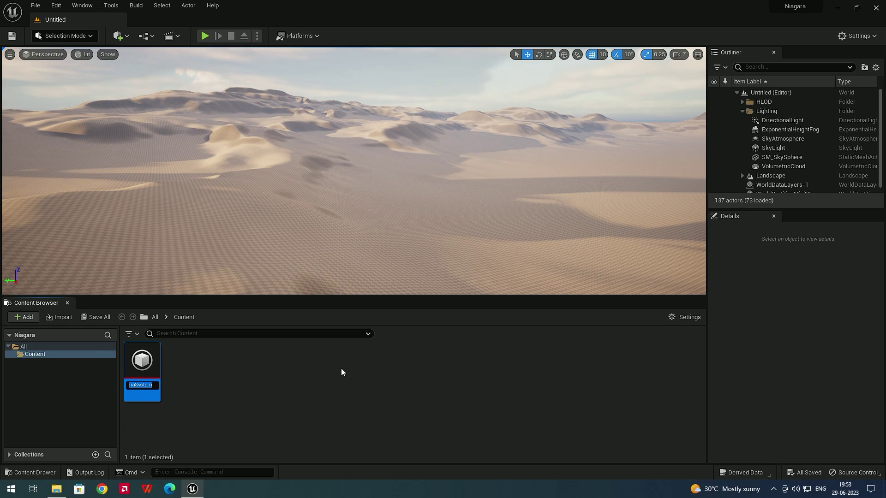
Name the new Niagara System NS_Fountain and open it for editing
key("BackSpace")
type("NS_Fountain")
left_click(180, 368)
double_click(139, 362)
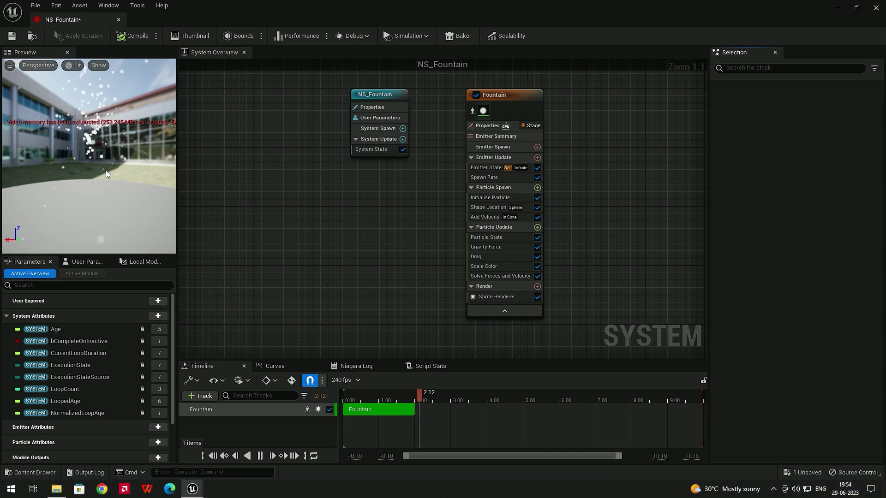
Examine the particle preview and the Fountain emitter's settings, from Emitter State and Spawn Rate to Initialize Particle
left_click_drag(108, 166, 115, 148)
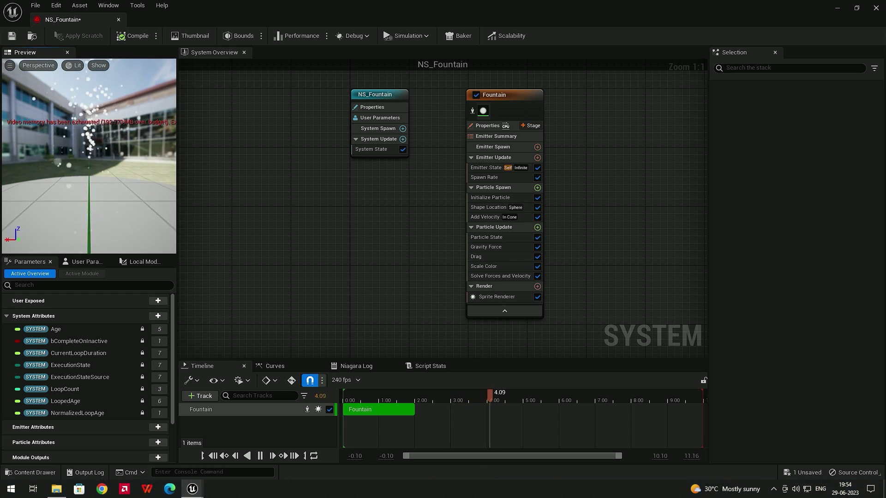
scroll(365, 170, "down", 1)
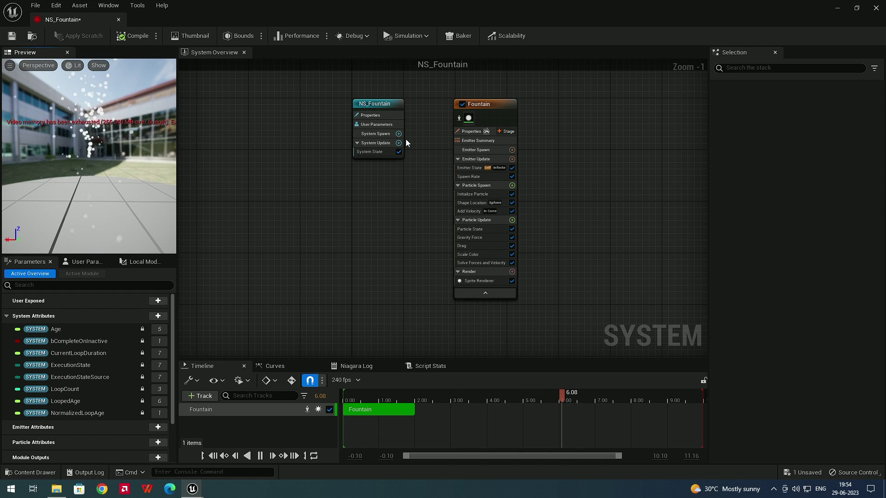
scroll(403, 139, "up", 1)
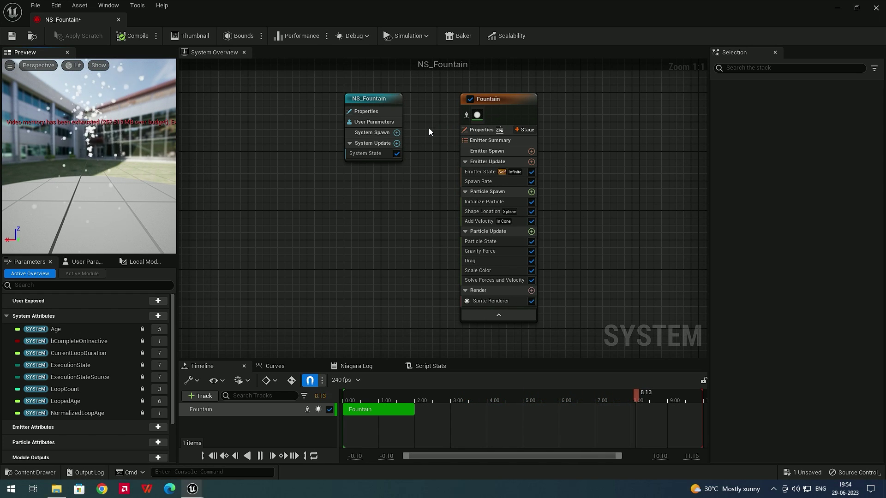
left_click(511, 107)
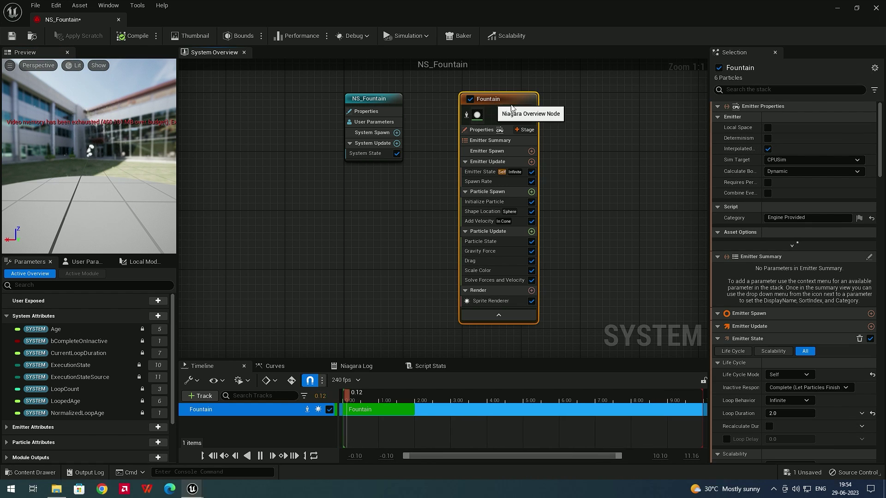
scroll(746, 226, "down", 4)
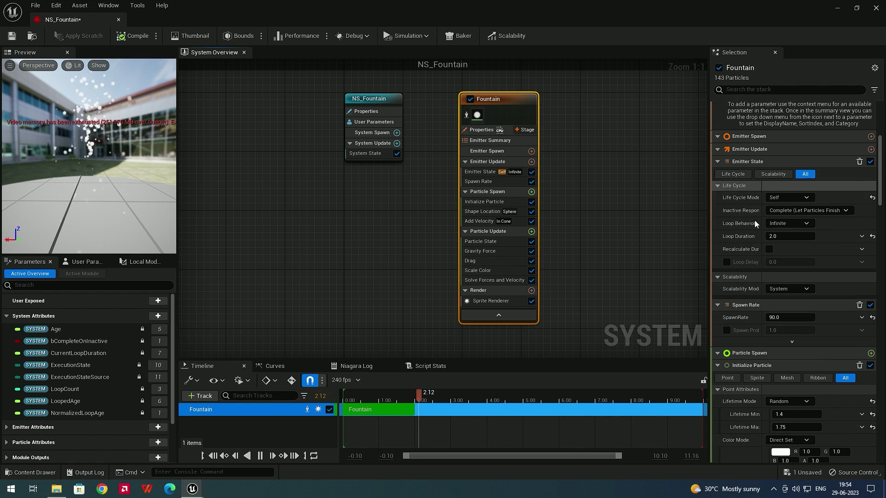
scroll(751, 226, "down", 2)
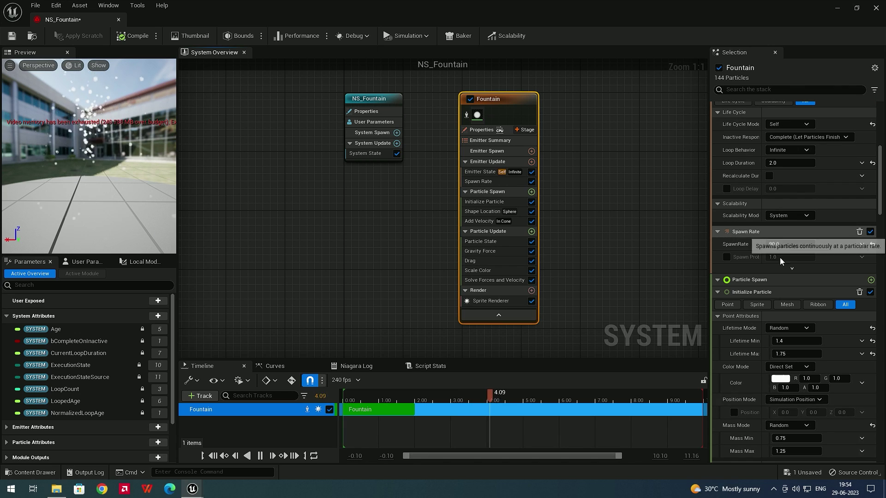
scroll(774, 262, "down", 3)
scroll(784, 248, "up", 4)
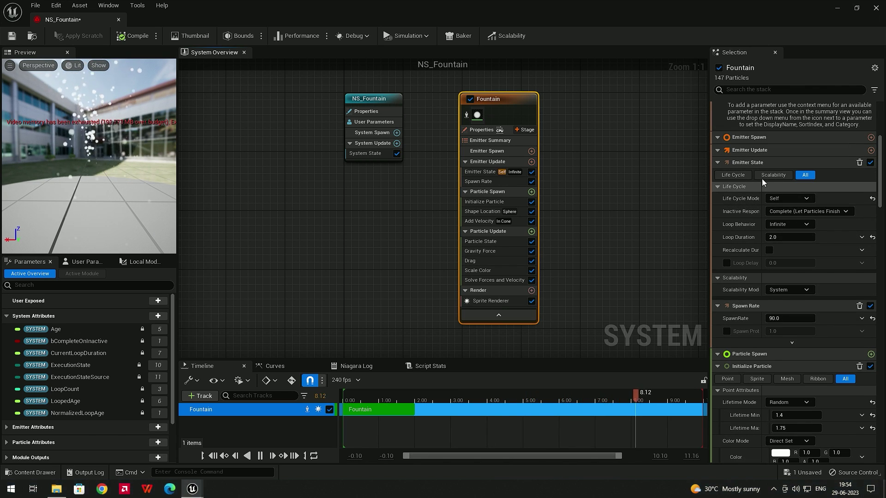
scroll(761, 175, "up", 2)
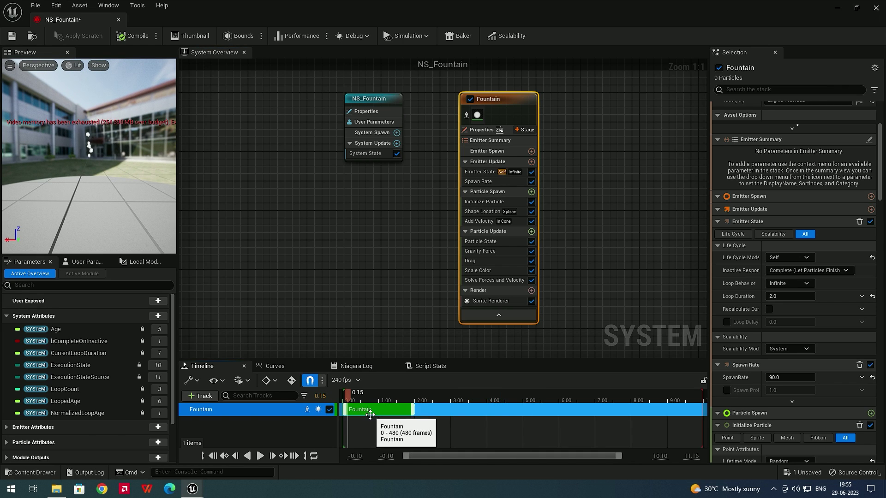
Move the timeline playhead to about 0.85 and look through the Niagara Log and Curves before returning to the timeline
left_click(373, 395)
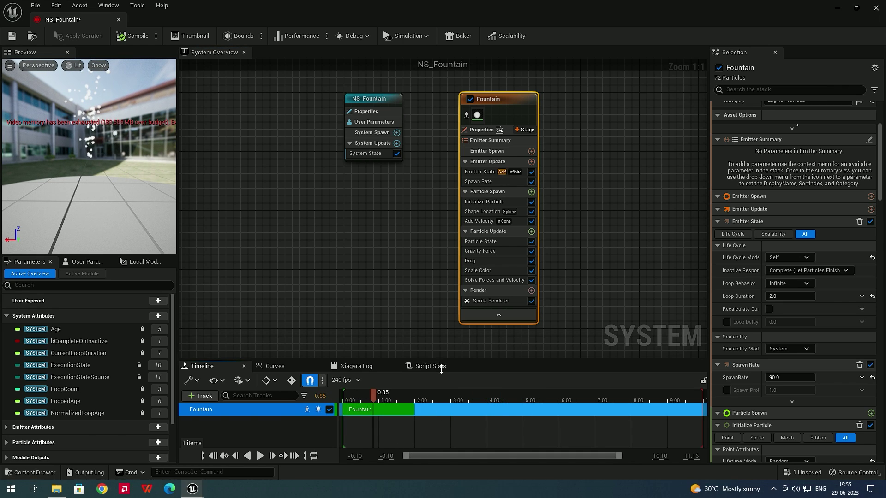
left_click(361, 367)
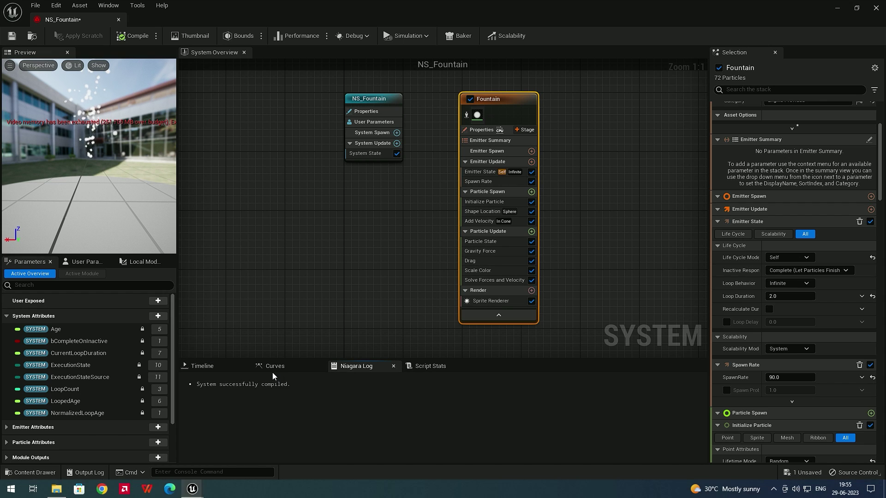
left_click(274, 369)
left_click(358, 369)
left_click(202, 366)
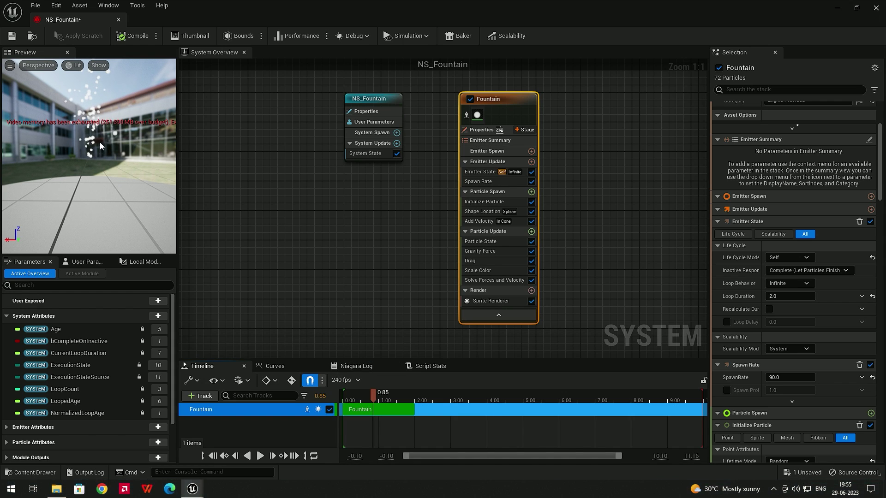
Open the Preview Scene Settings and turn off Show Environment and Show Floor for the particle preview
left_click_drag(87, 152, 98, 131)
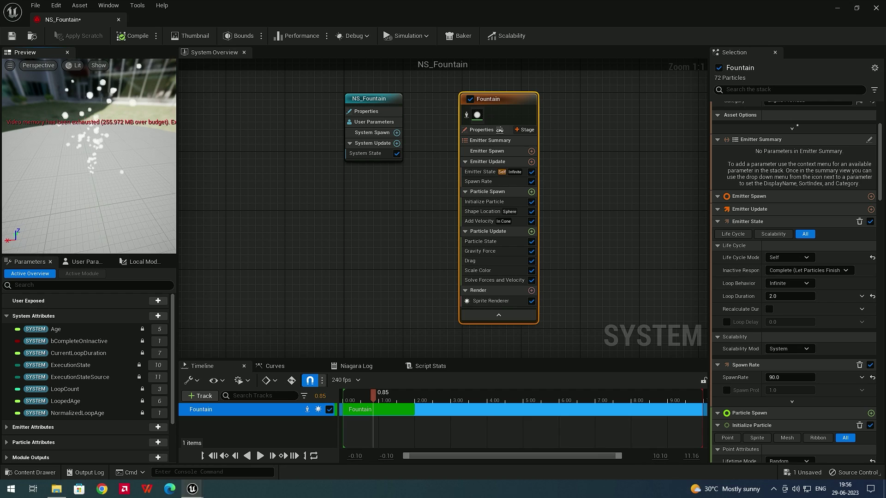
left_click_drag(99, 131, 109, 126)
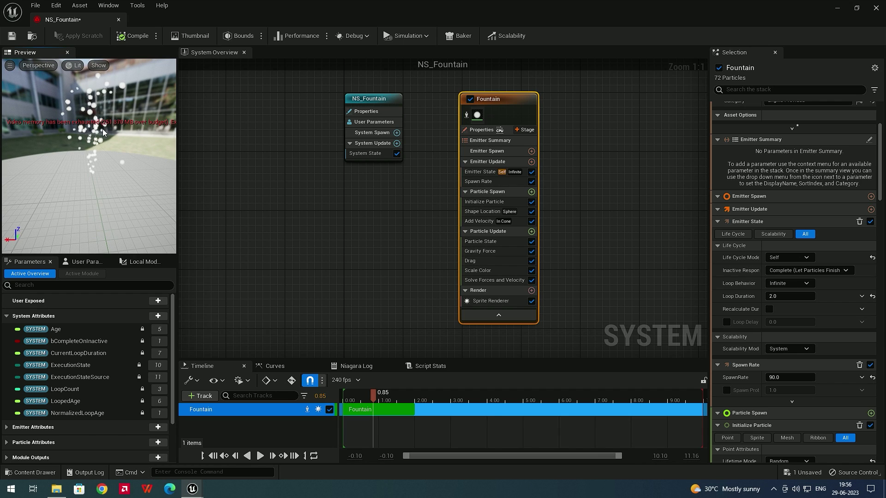
left_click_drag(101, 132, 102, 131)
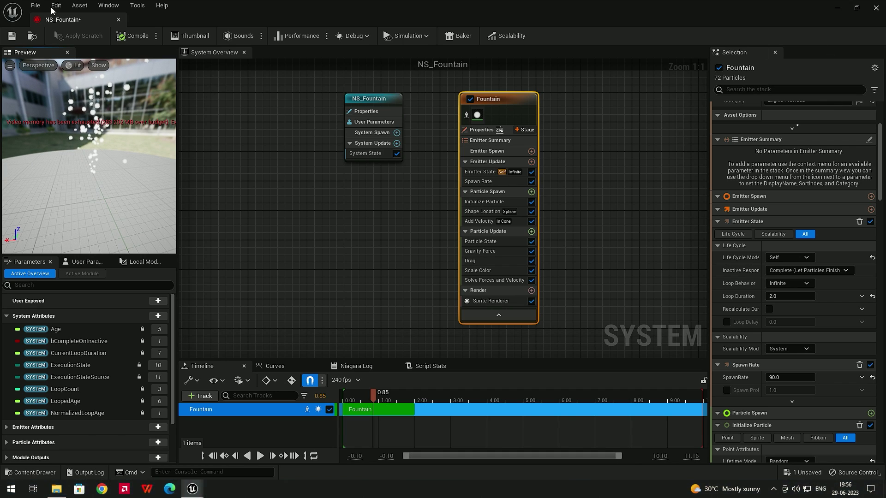
left_click(107, 5)
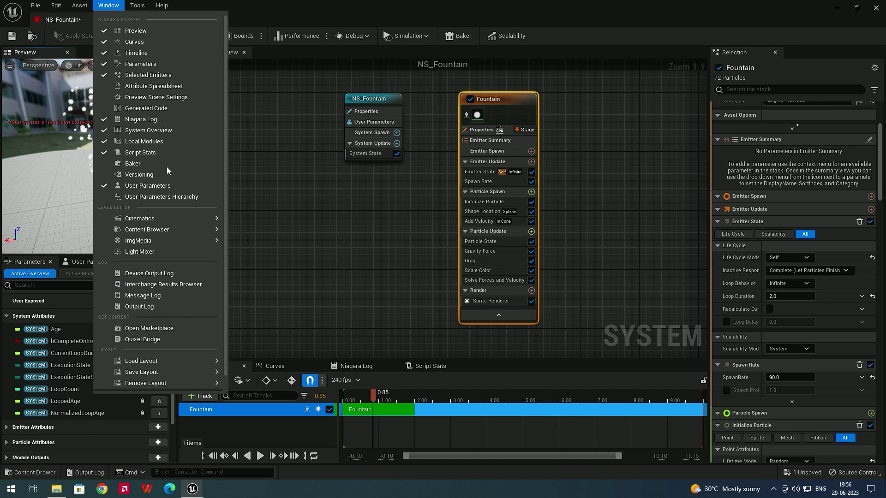
left_click(159, 96)
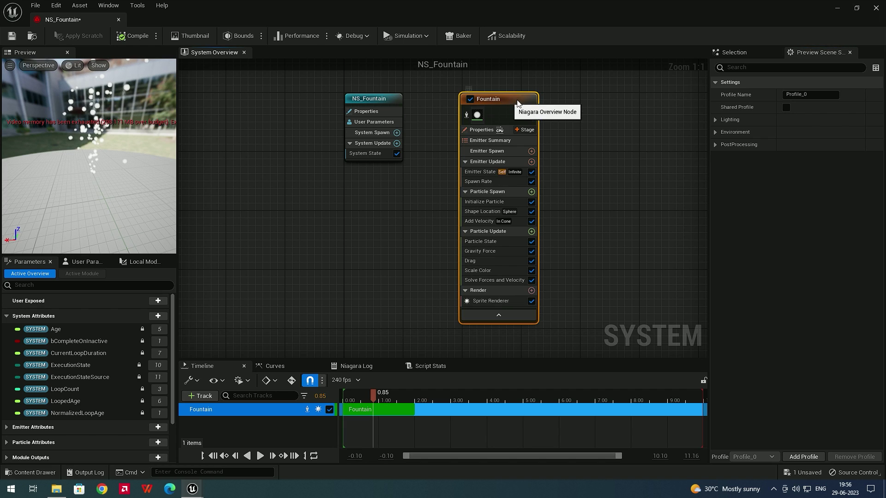
left_click(716, 133)
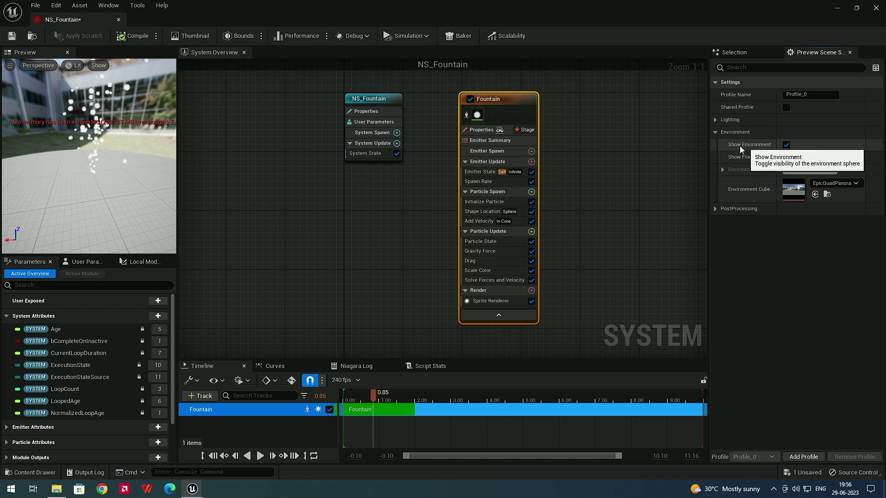
left_click(786, 145)
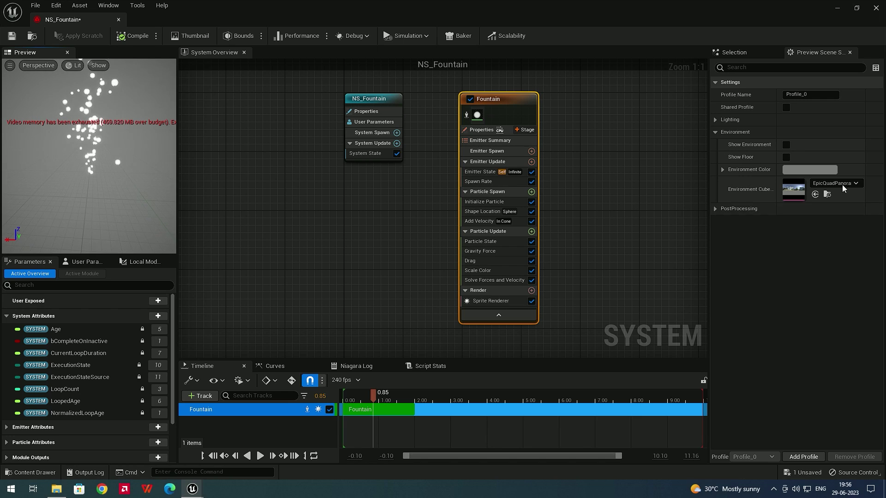
Change the preview scene's Environment Color to a very dark orange-brown
left_click(790, 170)
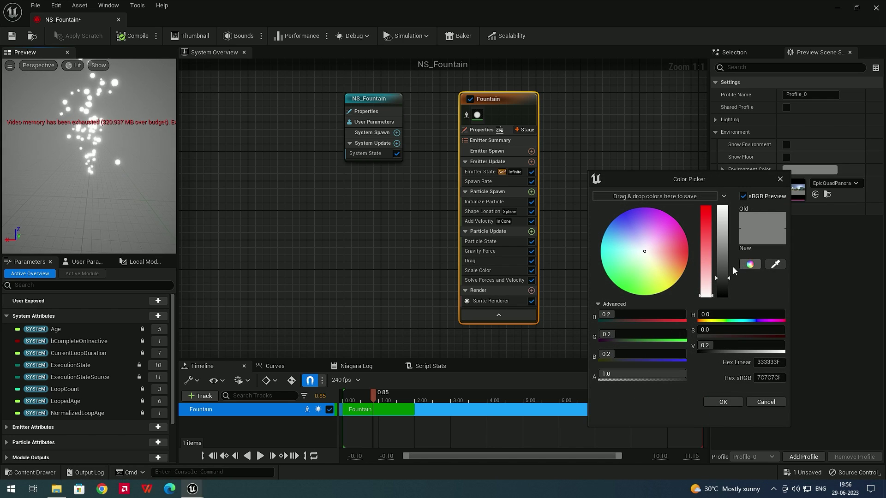
left_click_drag(651, 248, 673, 271)
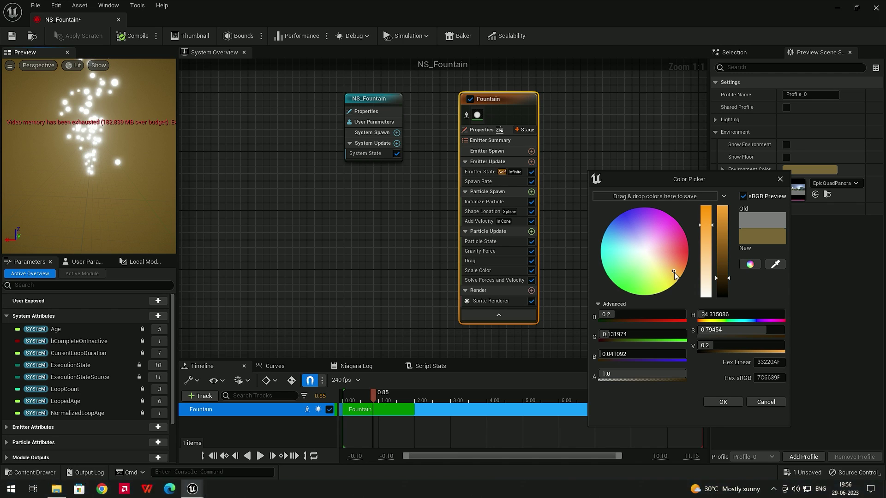
left_click(723, 288)
left_click_drag(724, 289, 725, 294)
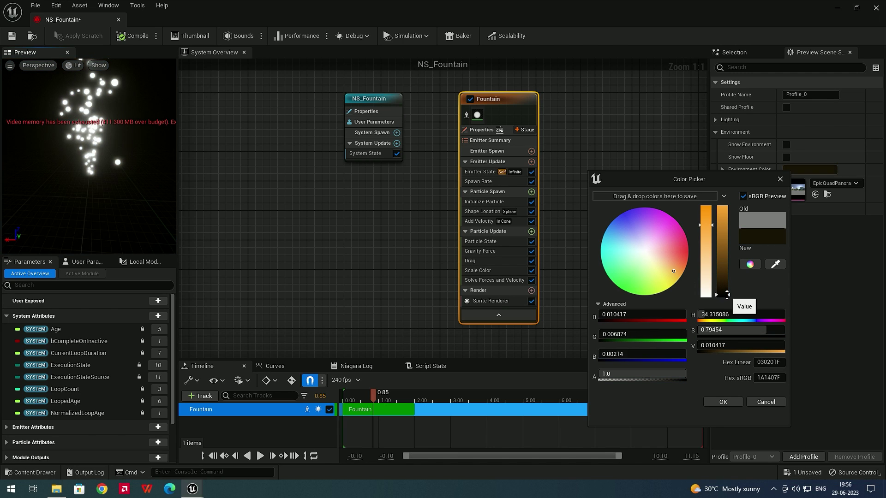
left_click(148, 168)
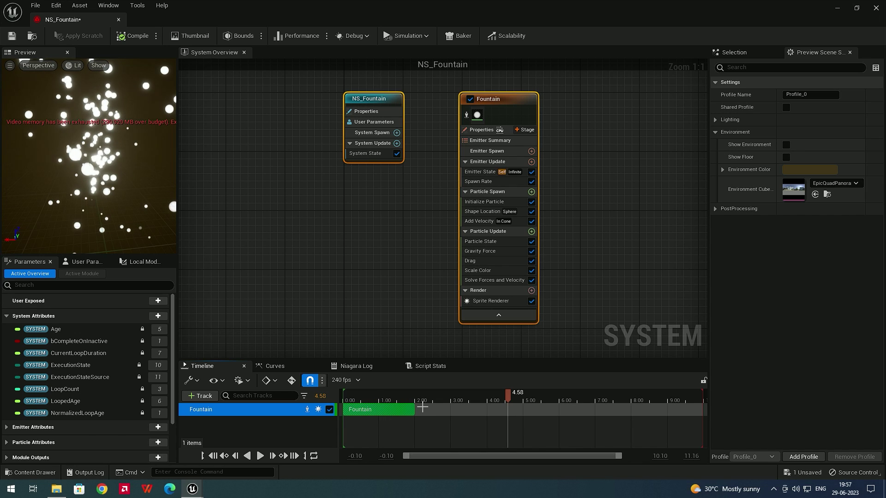
Select the Fountain emitter's Emitter State module and display its life cycle and scalability settings
left_click(376, 410)
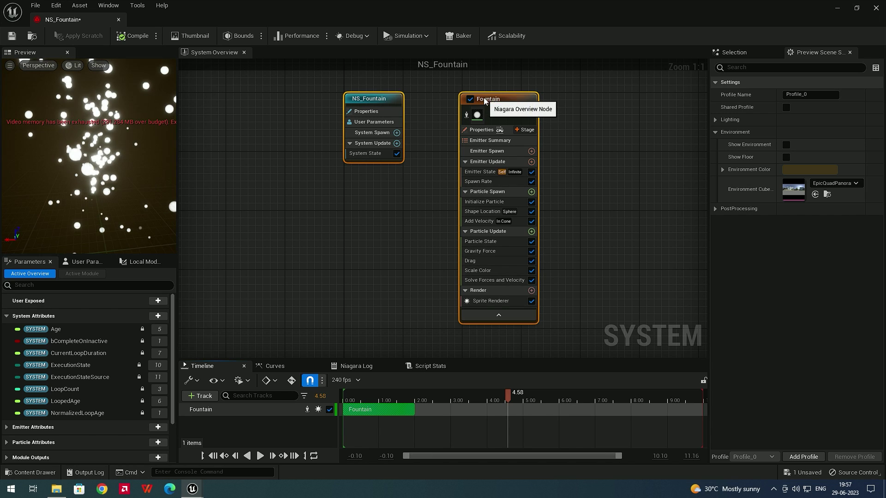
left_click(495, 101)
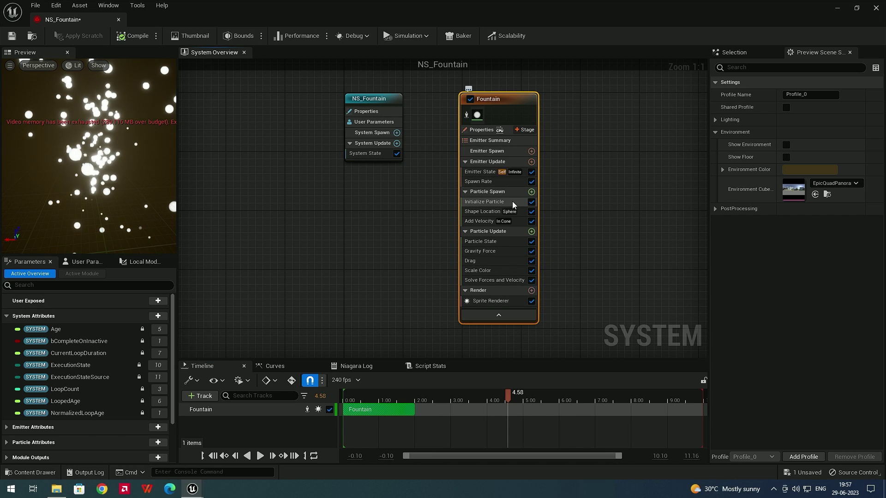
left_click(480, 174)
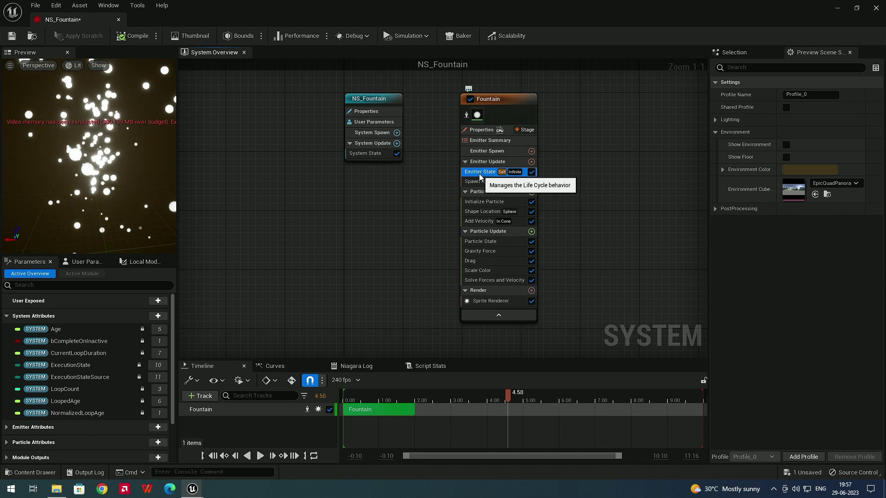
left_click(737, 53)
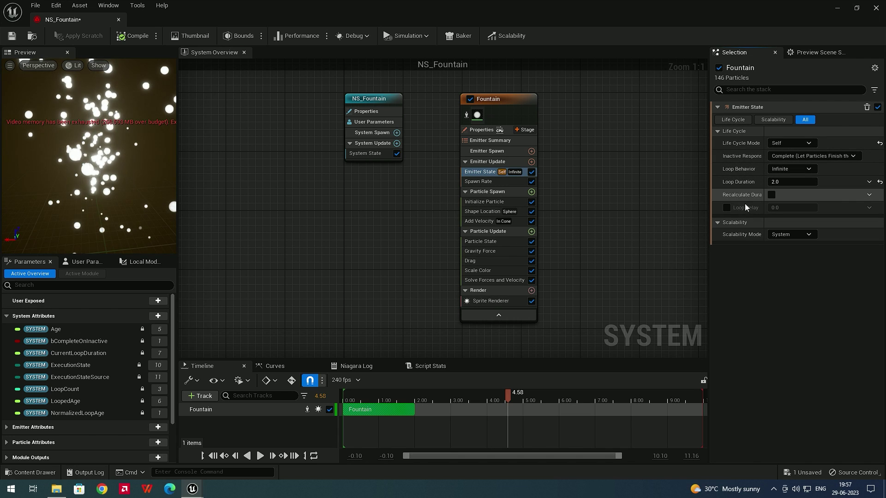
Enable the Fountain emitter's Loop Delay, play the simulation with its timeline section shifted to 2.00, and return the section to 0.00
left_click(727, 208)
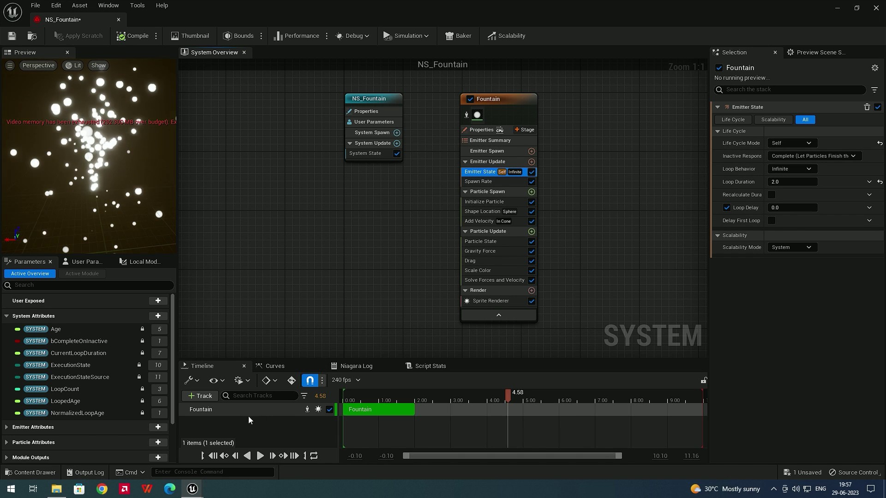
left_click(373, 409)
left_click_drag(382, 409, 442, 412)
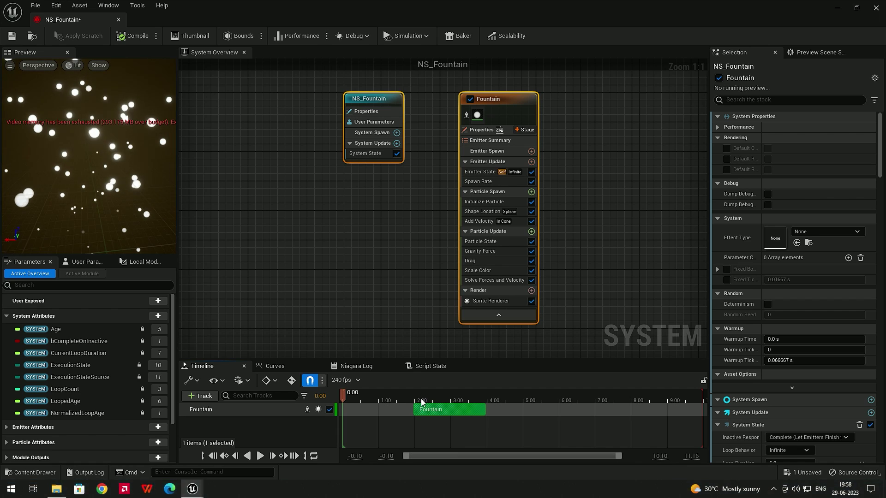
left_click(260, 457)
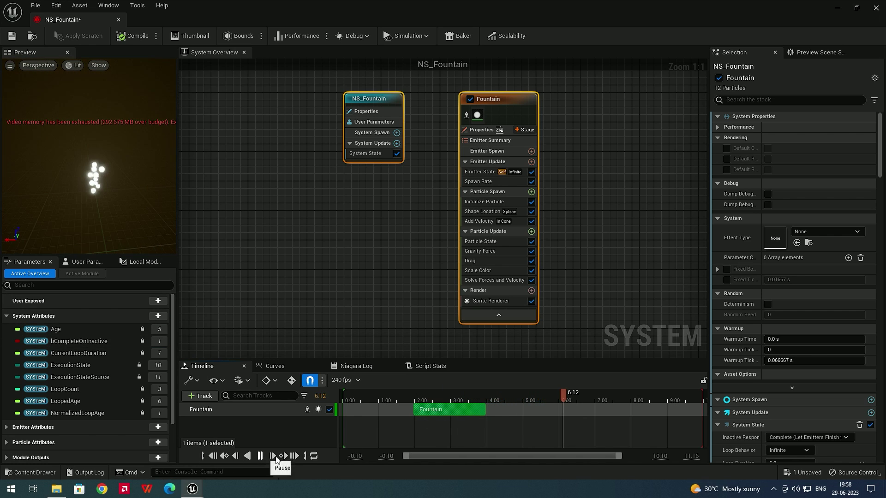
left_click_drag(452, 411, 388, 401)
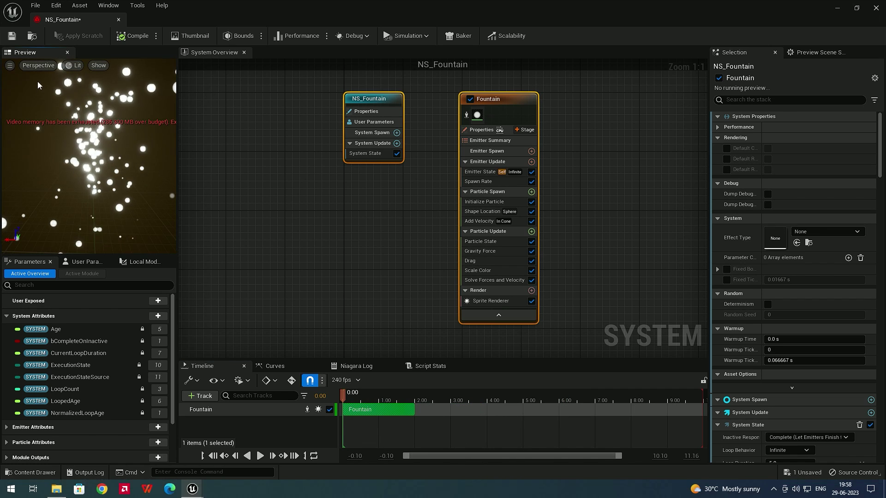
Look through the preview viewport options, including Orbit Mode, with a brief switch to the level editor and back
left_click(10, 66)
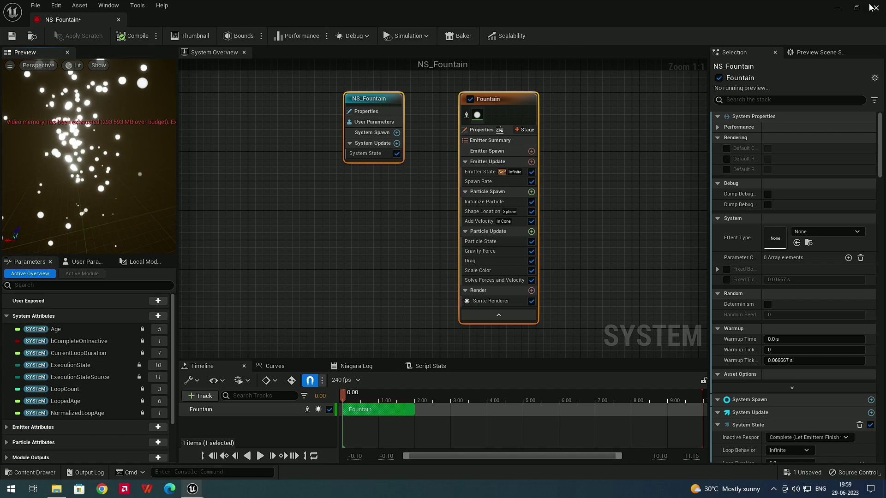
left_click(838, 11)
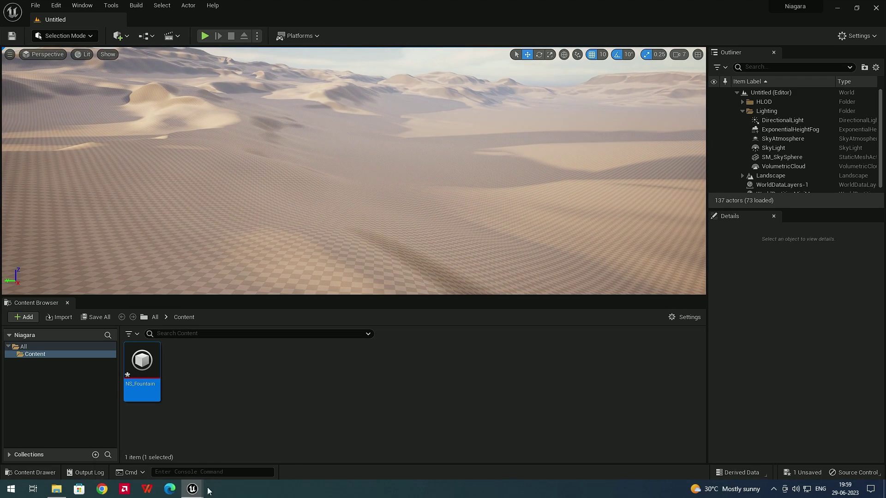
left_click(253, 453)
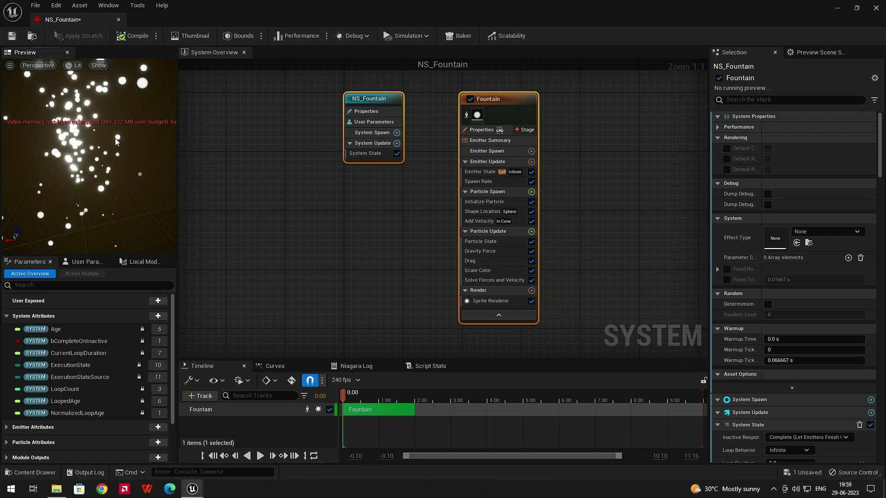
left_click(10, 66)
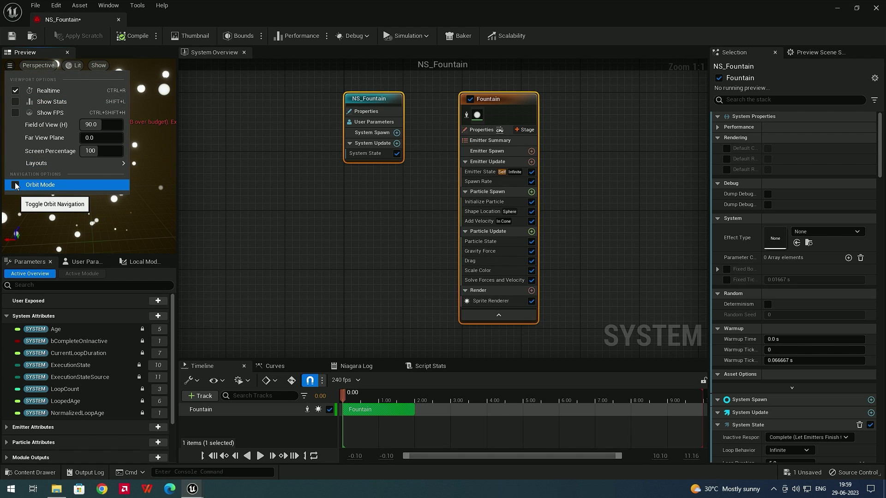
left_click(117, 151)
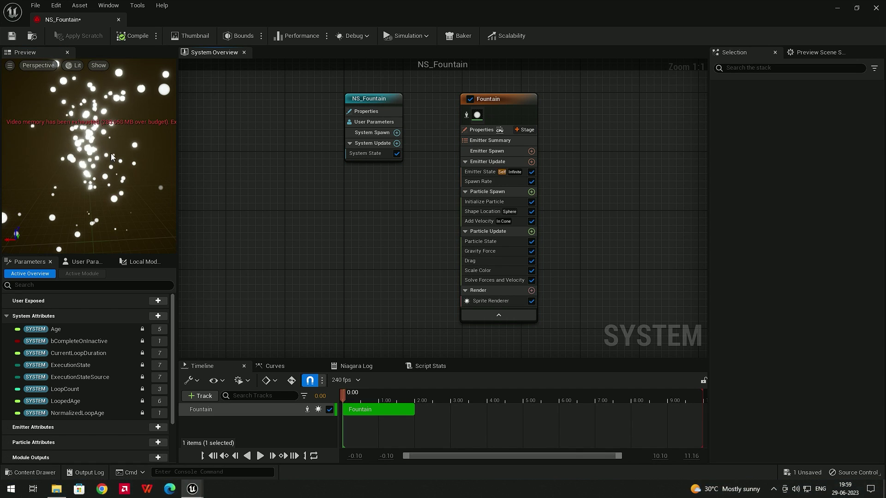
Show Particle Counts in the particle preview and move the timeline playhead to about 2.79
left_click(99, 65)
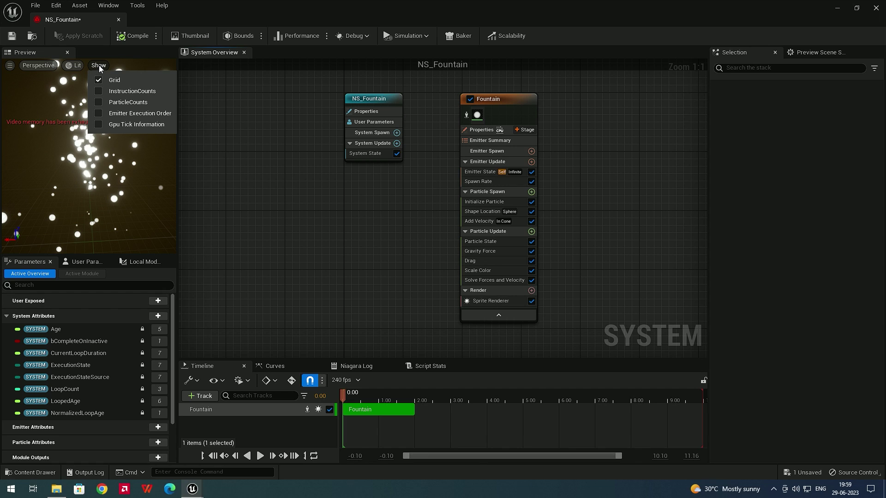
left_click(120, 103)
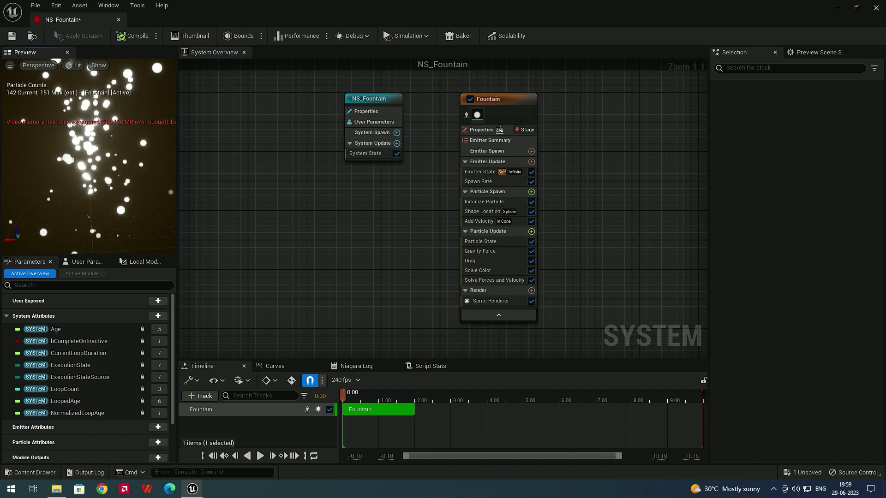
left_click_drag(342, 393, 443, 394)
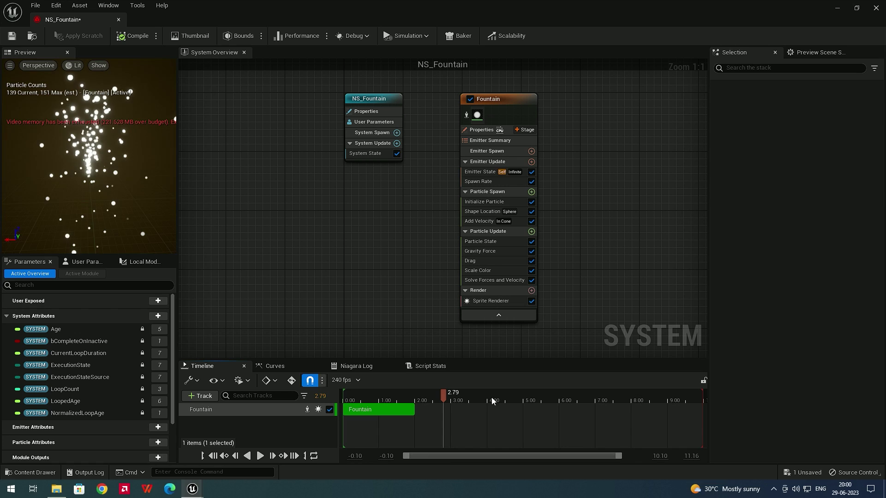
Shorten the timeline's playback range to about 2.9, and set its end to the playhead position at 5.67
left_click_drag(703, 395, 447, 395)
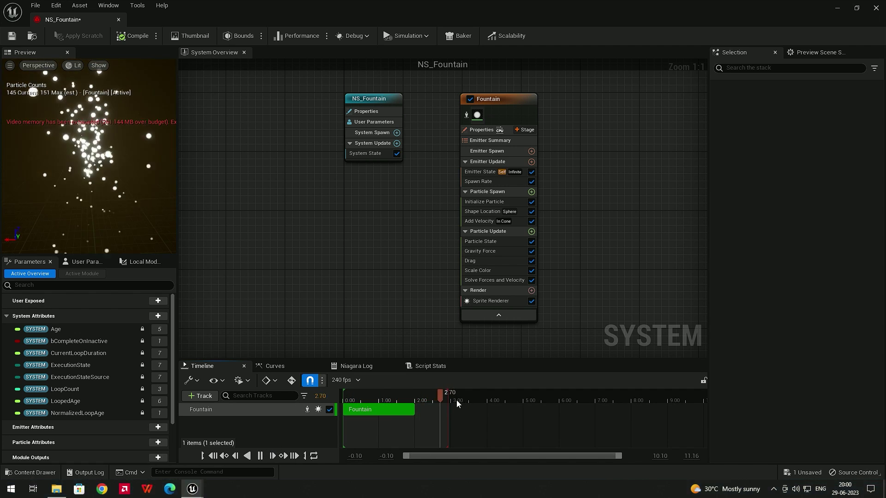
left_click(411, 396)
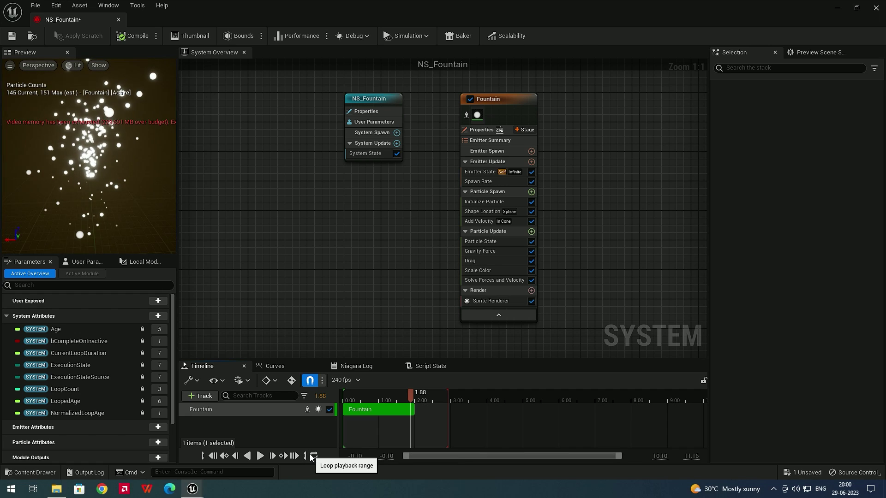
left_click(547, 401)
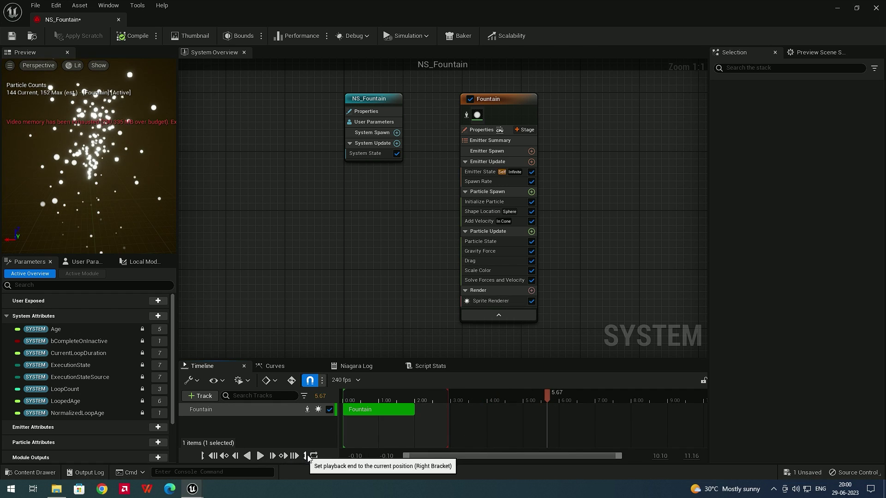
left_click(305, 456)
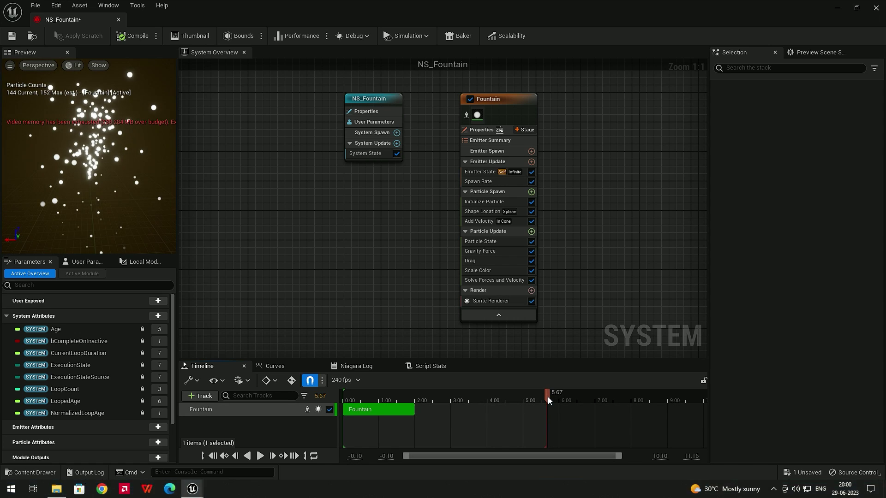
left_click_drag(547, 397, 552, 397)
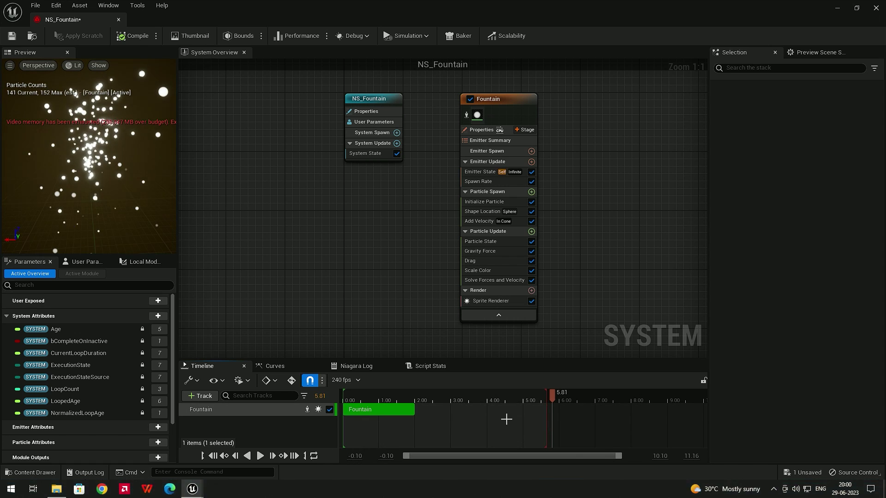
Extend the end of the timeline's playback range to about 9.8
left_click_drag(547, 409, 602, 406)
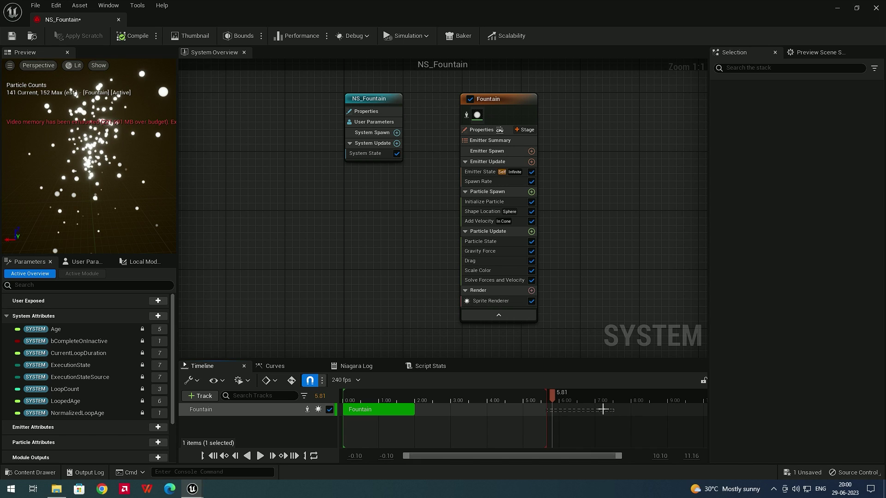
left_click_drag(552, 397, 663, 404)
left_click_drag(620, 457, 654, 446)
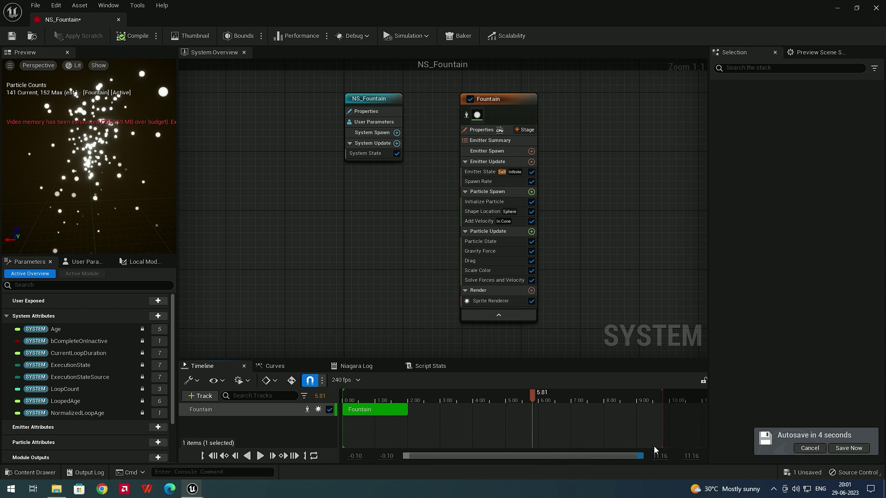
Add a new emitter to the system from the Empty template, beside the Fountain emitter
right_click(611, 158)
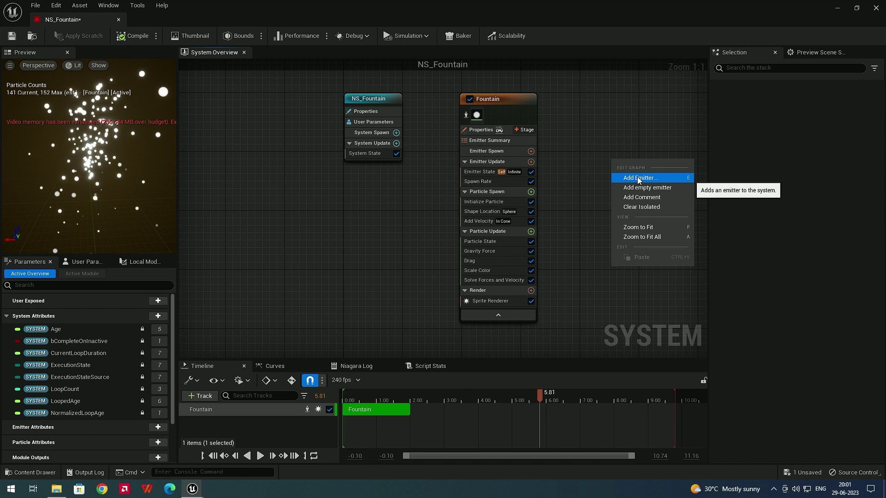
left_click(676, 178)
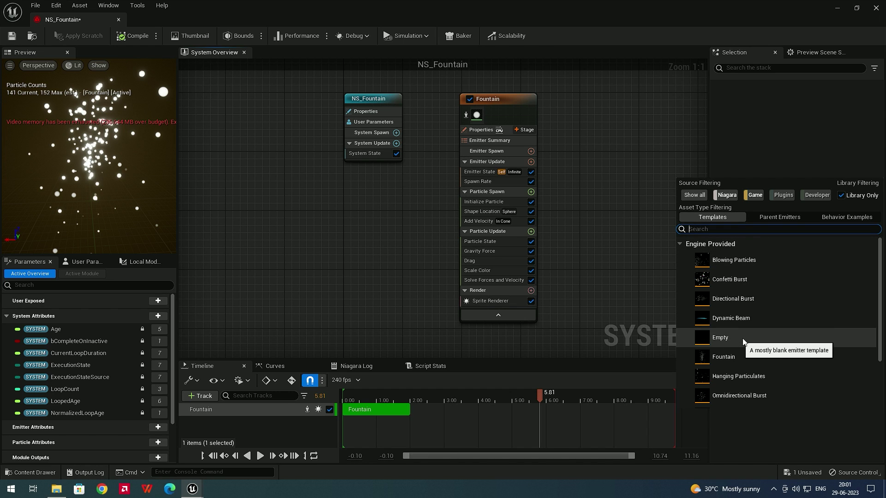
double_click(730, 336)
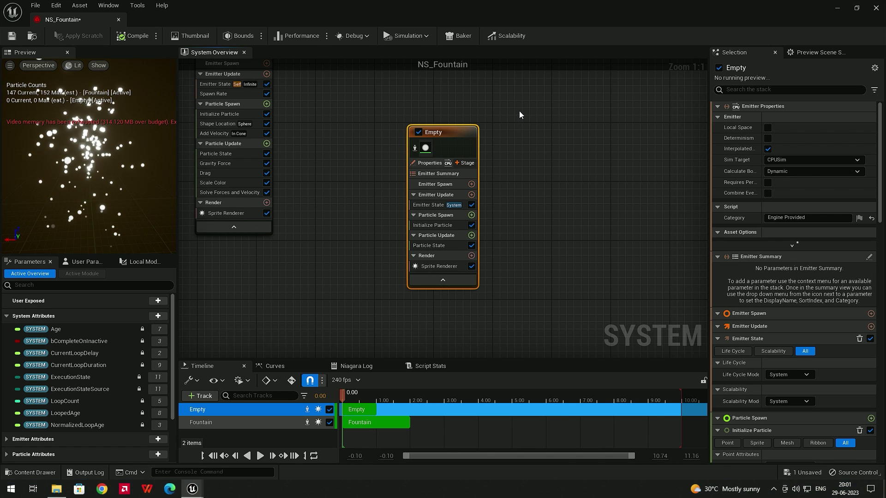
Disable the Fountain emitter and move the Empty emitter node closer to it in the System Overview
right_click_drag(527, 109, 575, 164)
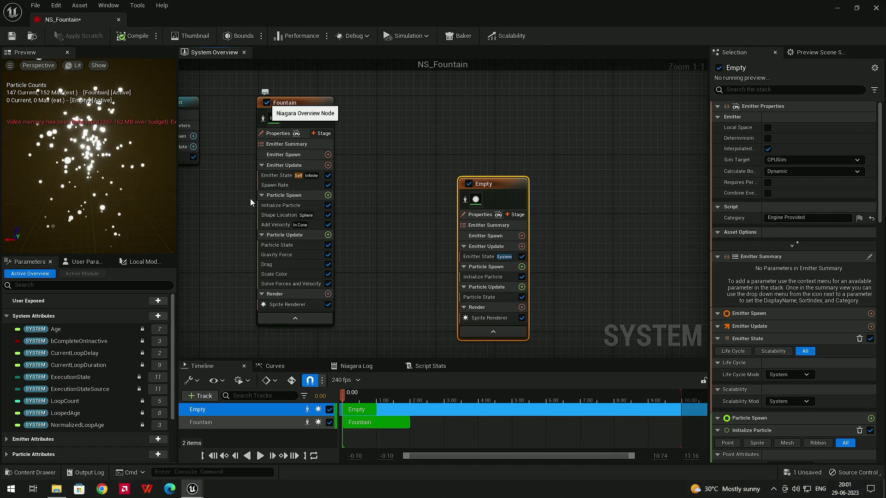
left_click(329, 422)
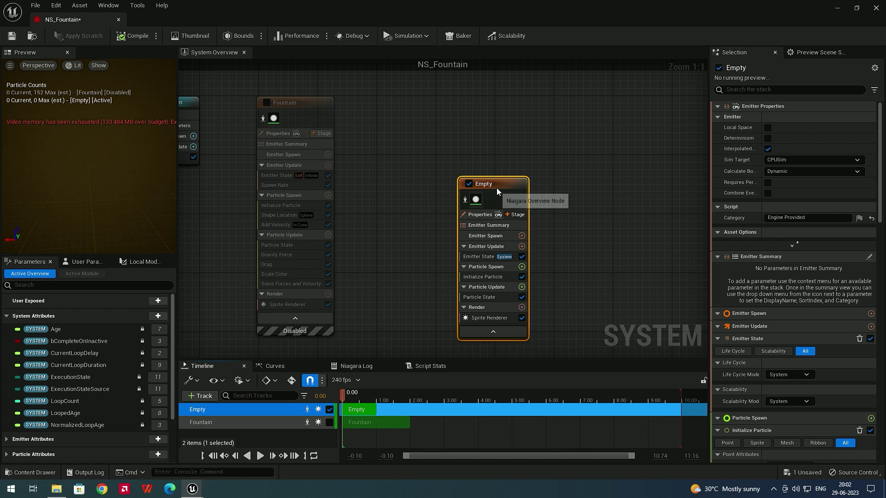
left_click_drag(496, 187, 452, 158)
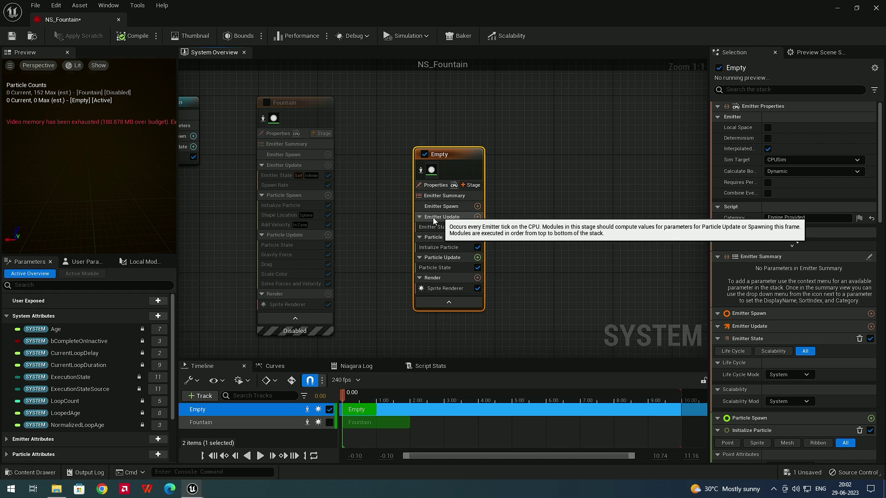
Add a Spawn Rate module to the Empty emitter's Emitter Update stage and set its SpawnRate to 100
left_click(477, 217)
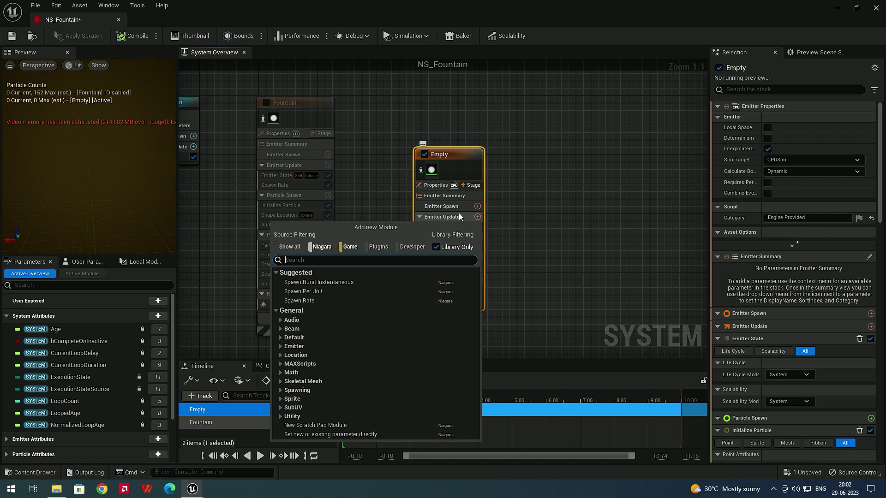
type("spa")
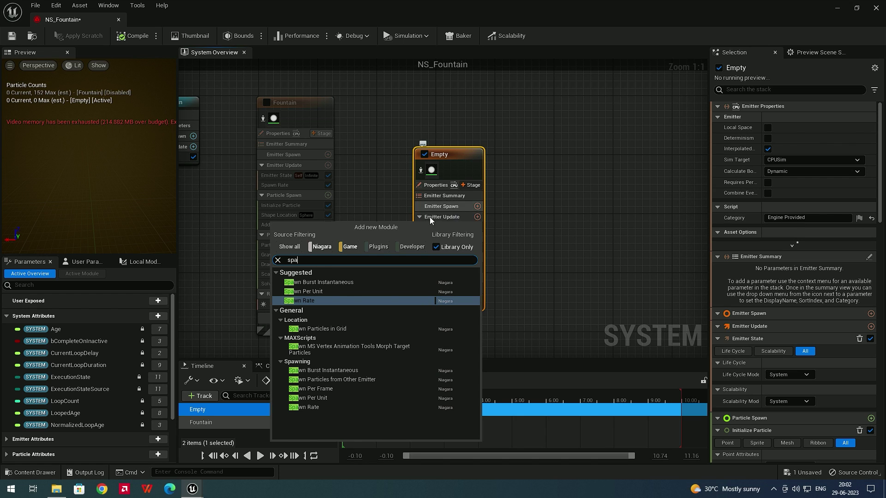
left_click(336, 299)
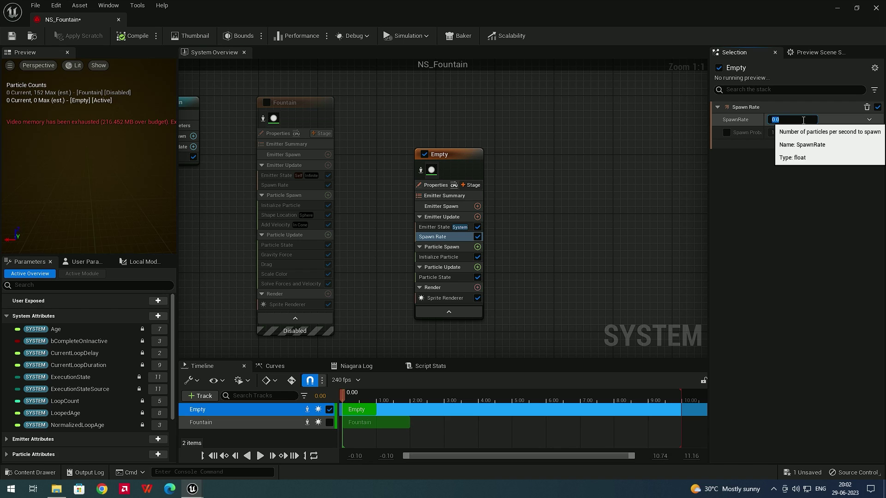
left_click(797, 118)
type("100")
key("Return")
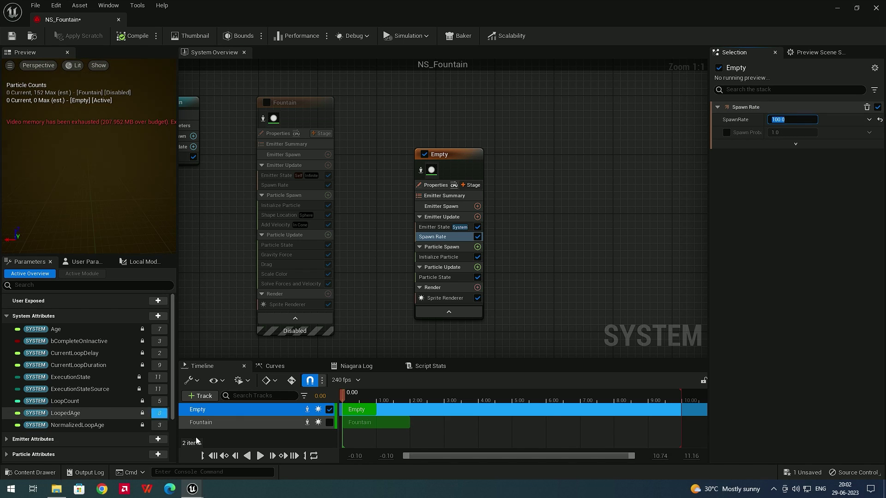
Play the simulation to preview the particles spawned by the Empty emitter, and stop playback
left_click(260, 455)
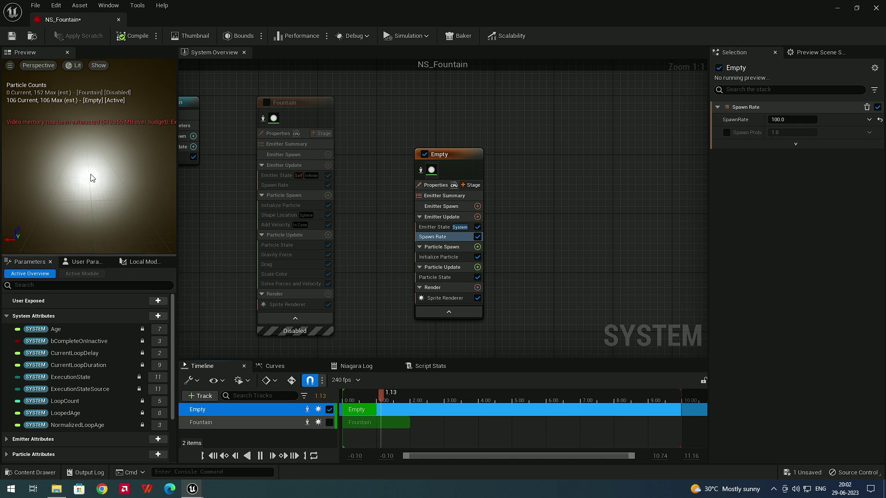
key("space")
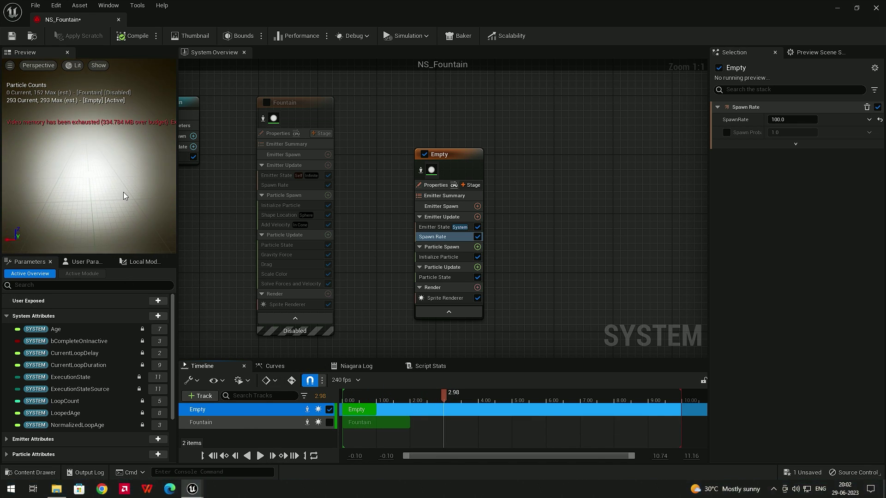
left_click(496, 224)
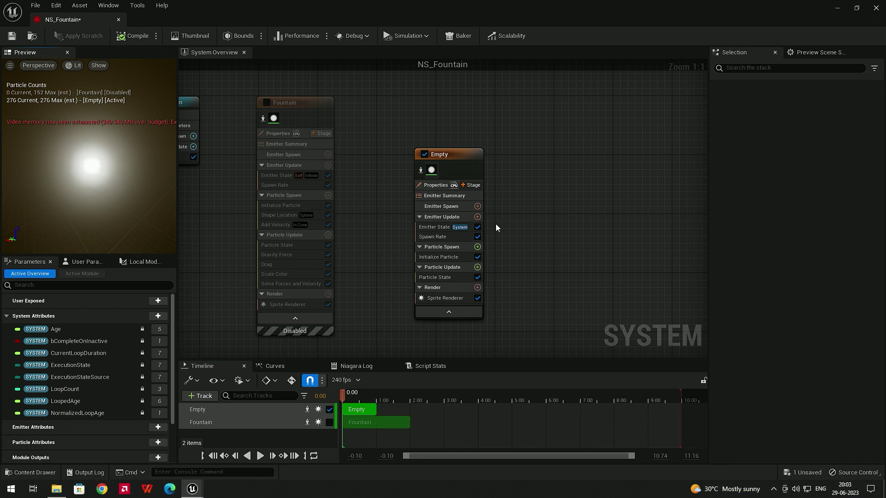
Add a Gravity Force module to the Empty emitter's Particle Update stage
left_click(436, 267)
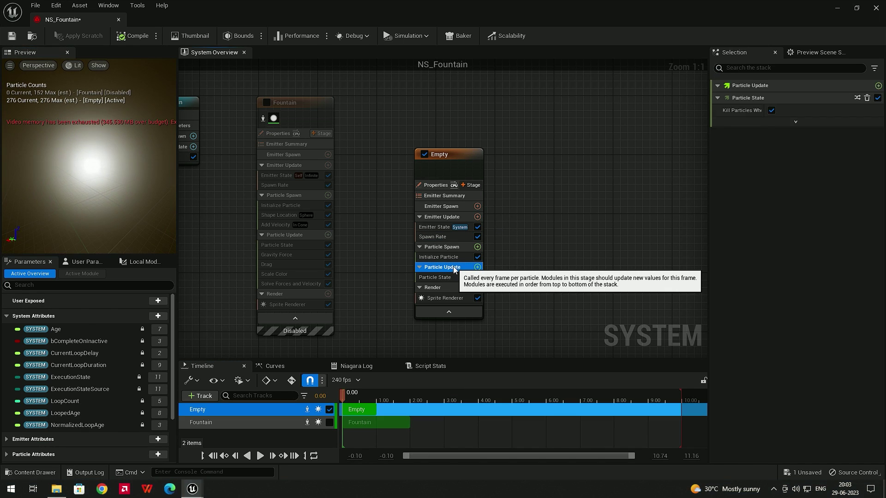
left_click(477, 267)
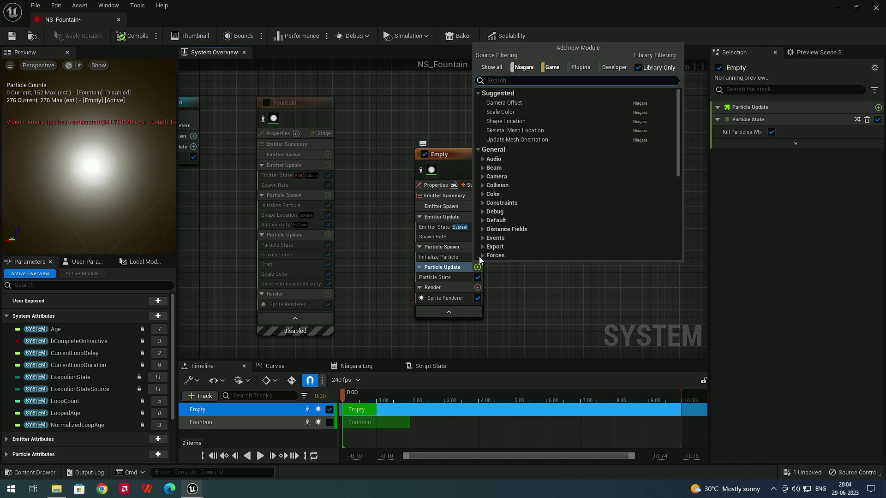
type("gravi")
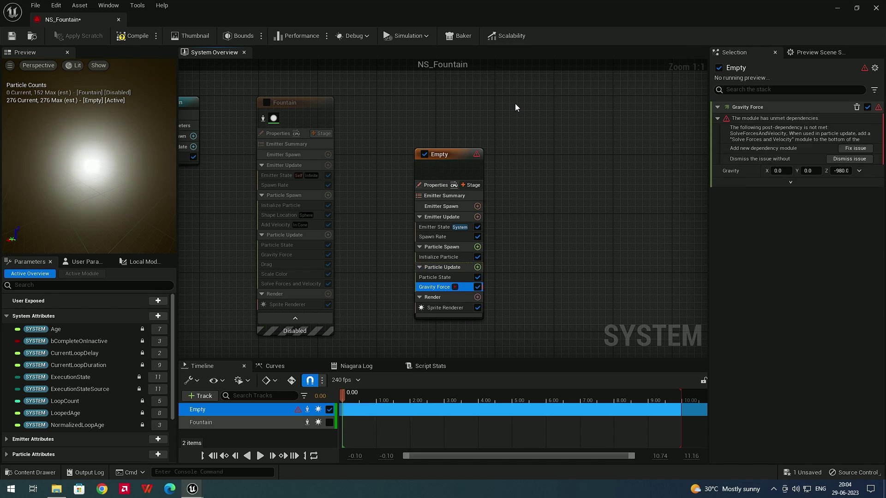
Add a Solve Forces and Velocity module to the Empty emitter's Particle Update stage, and undo the addition
left_click(515, 104)
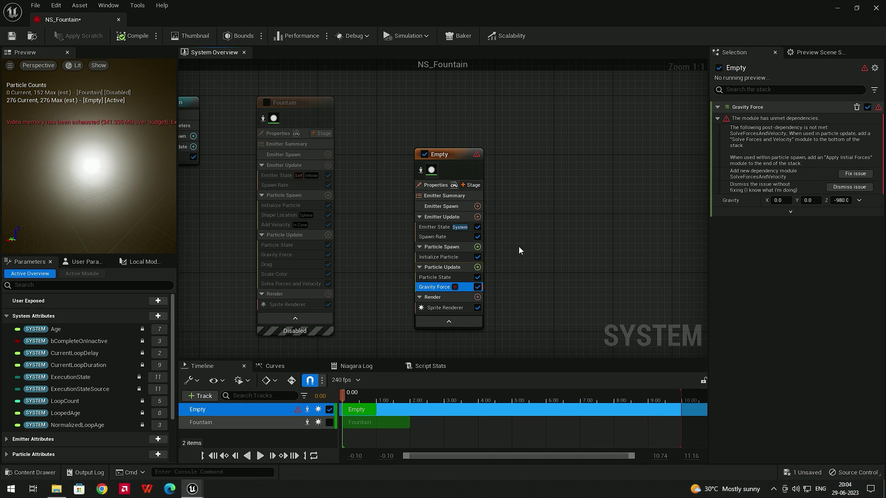
left_click(477, 267)
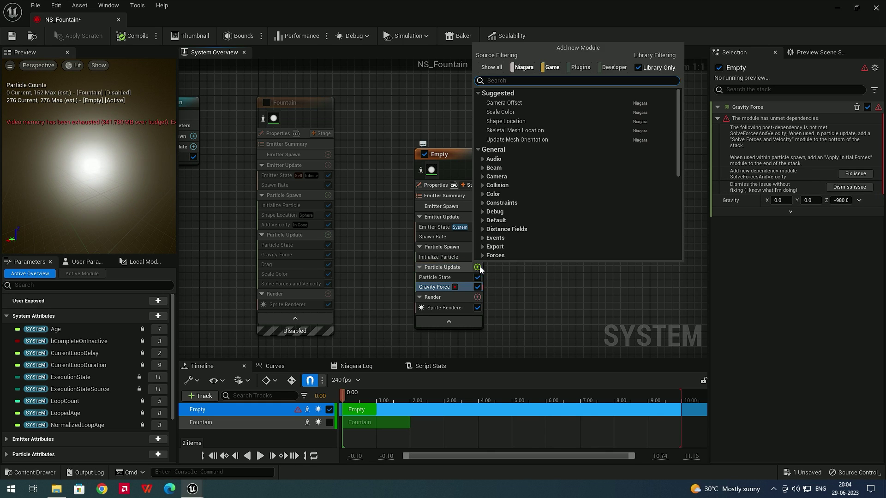
type("sol")
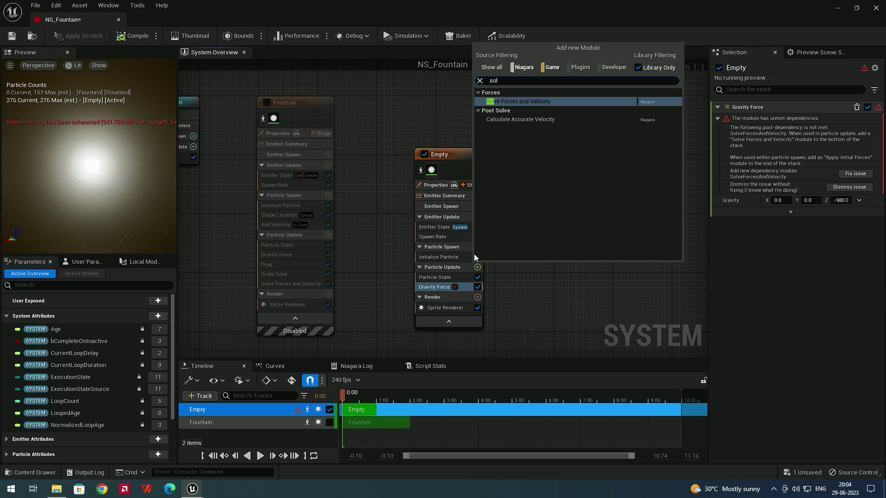
left_click(542, 102)
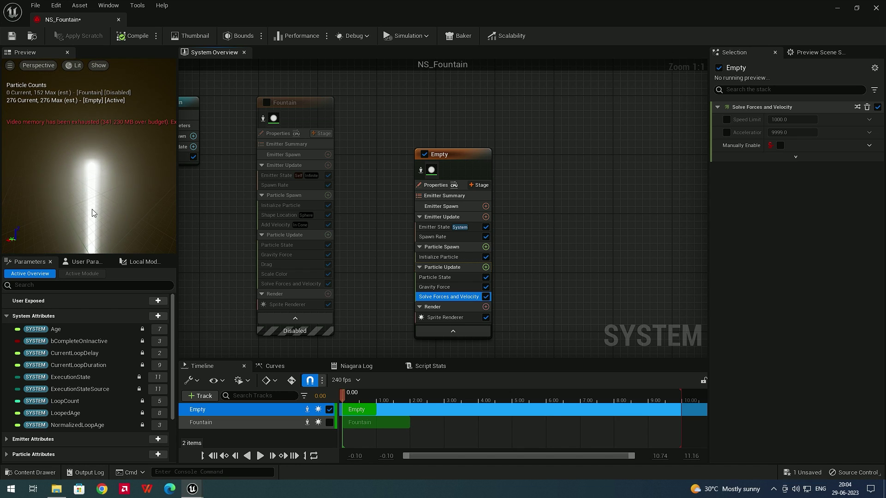
key("ctrl+z")
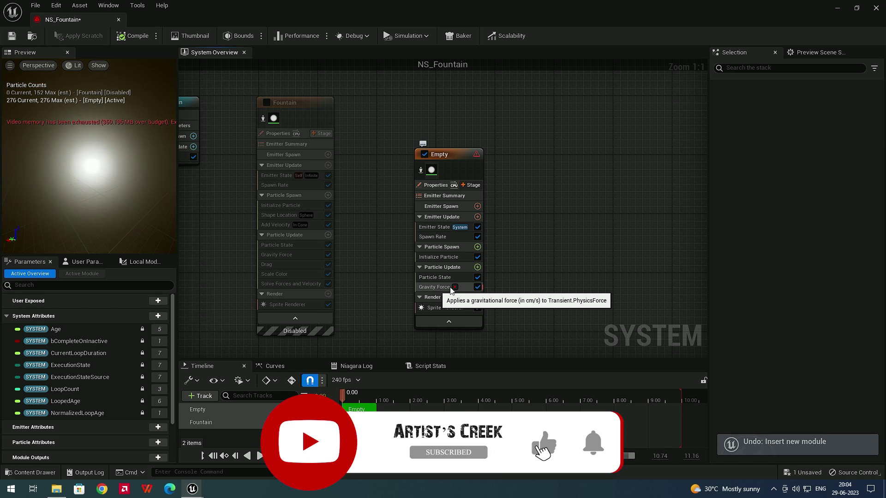
Apply the automatic fix for the Gravity Force module's unmet dependency, and play the simulation briefly to preview the falling particles
left_click(436, 288)
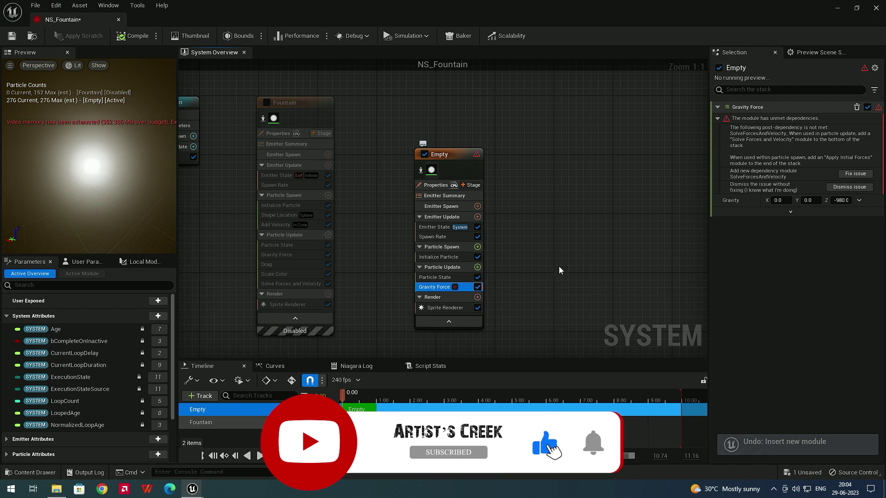
left_click(854, 174)
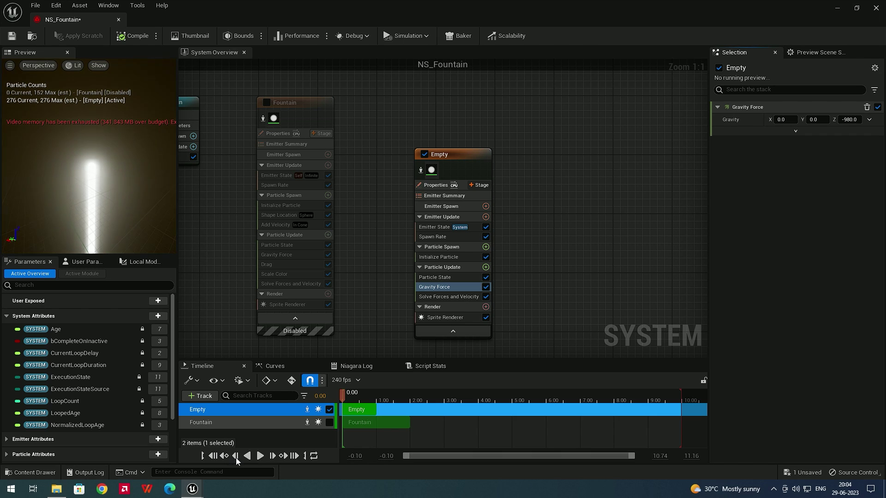
left_click(260, 456)
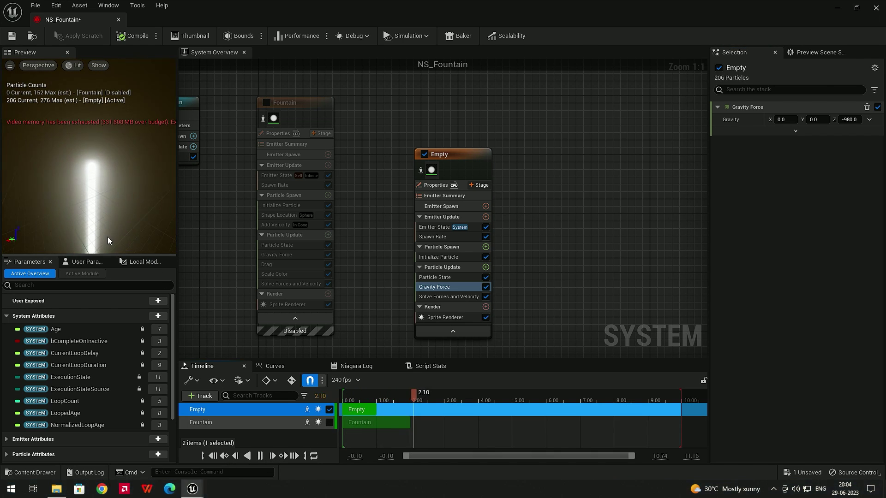
left_click(260, 456)
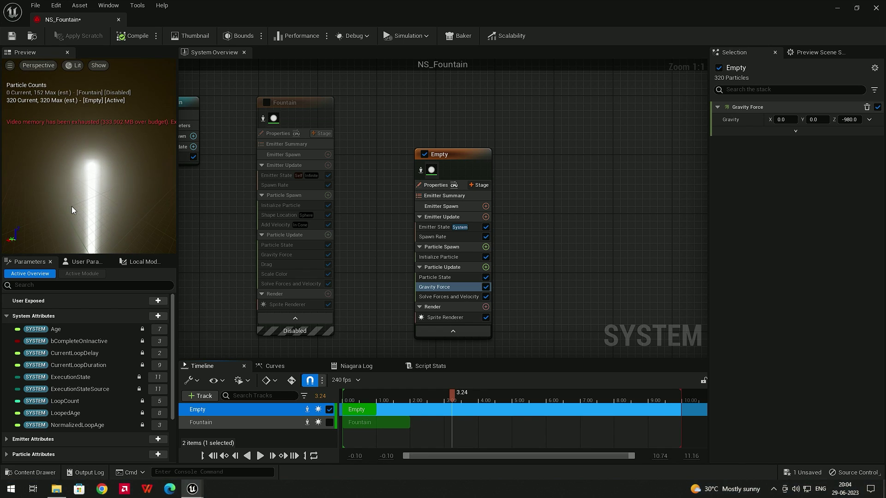
Add a Vector Noise Force module to the Particle Update stage, set its Force Amount to 3000, and preview the simulation
left_click(485, 268)
type("noi")
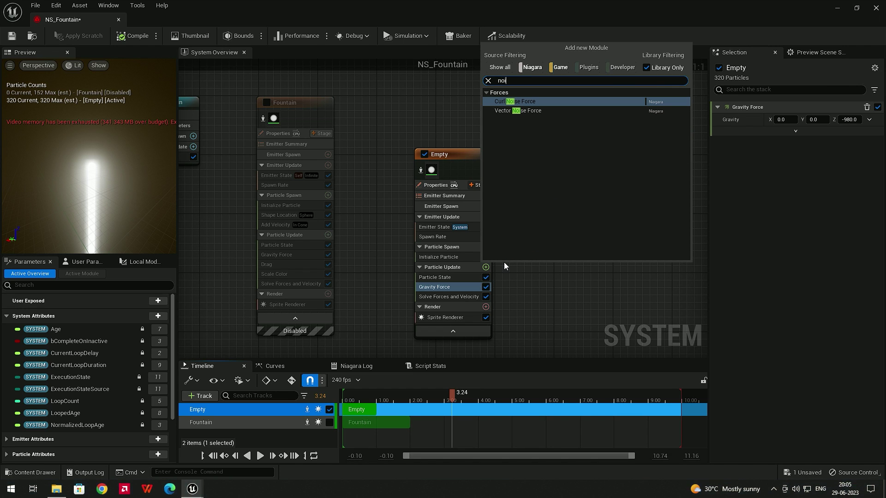
left_click(519, 109)
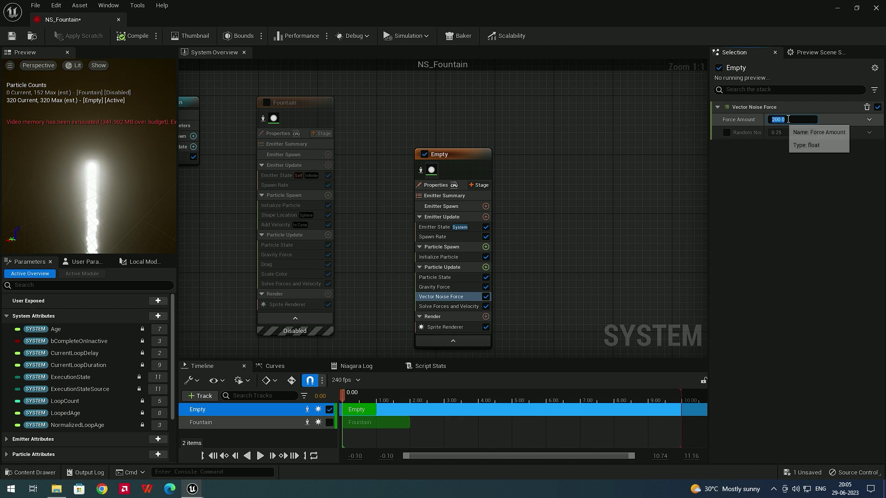
type("3000")
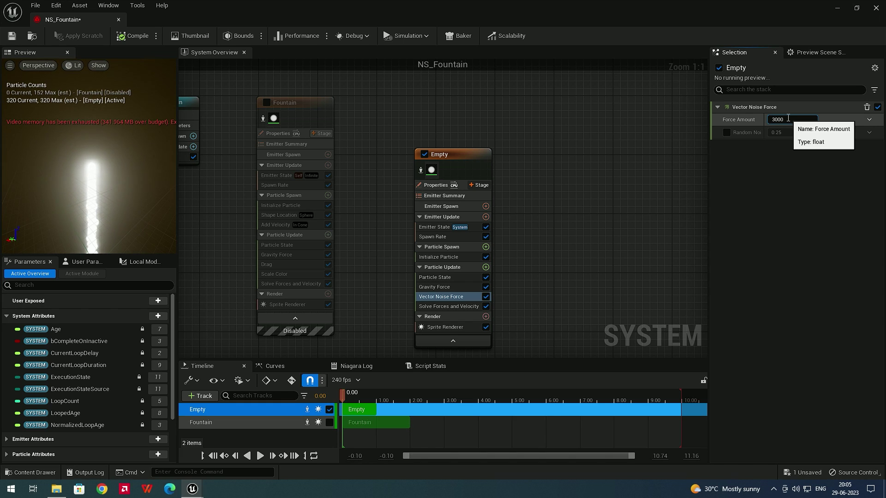
key("Return")
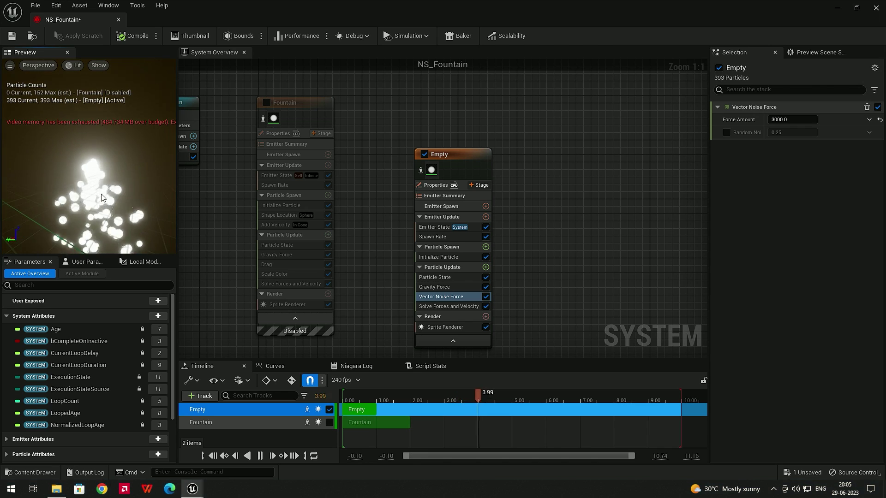
key("space")
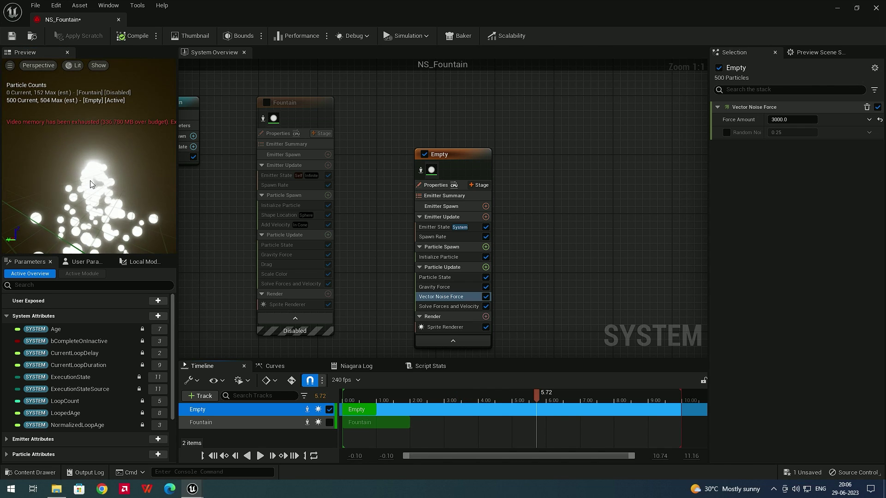
Set the Lifetime in the Empty emitter's Initialize Particle module to 3.0 and preview the simulation
left_click(440, 256)
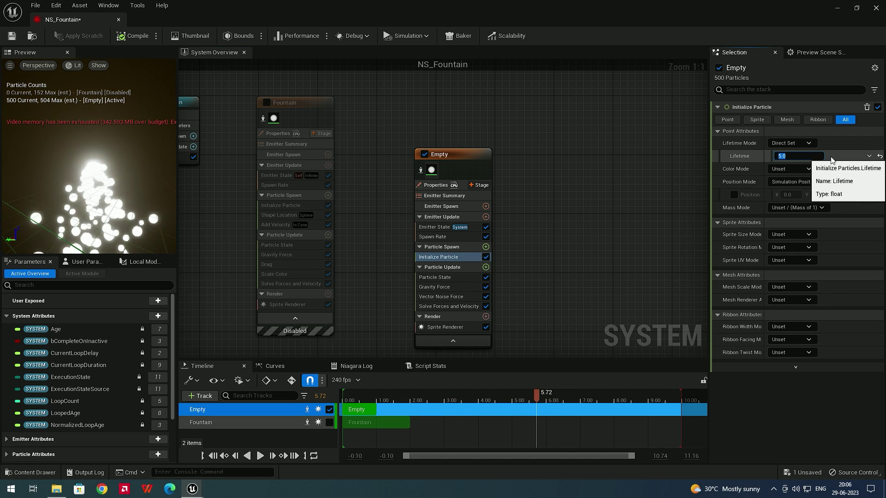
key("Return")
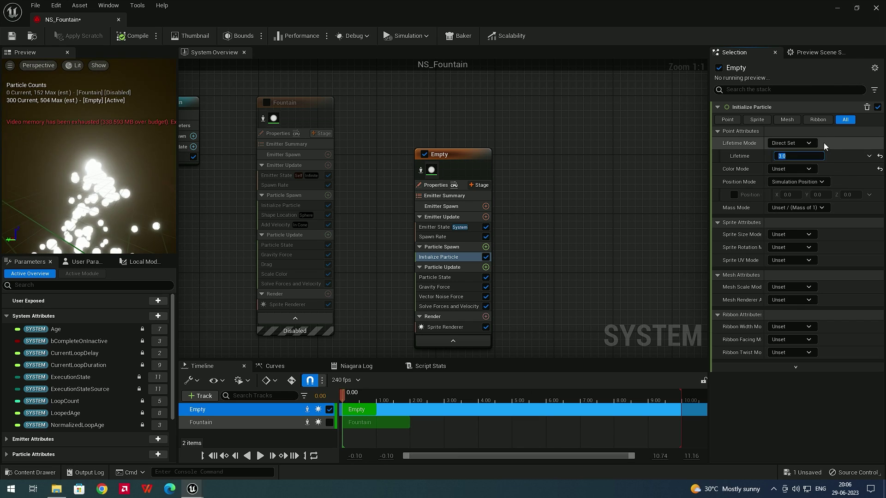
left_click(259, 456)
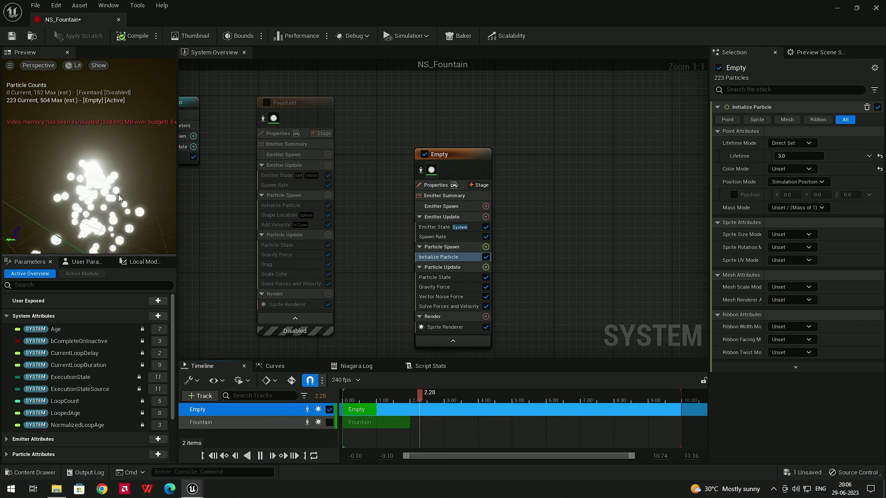
left_click(260, 456)
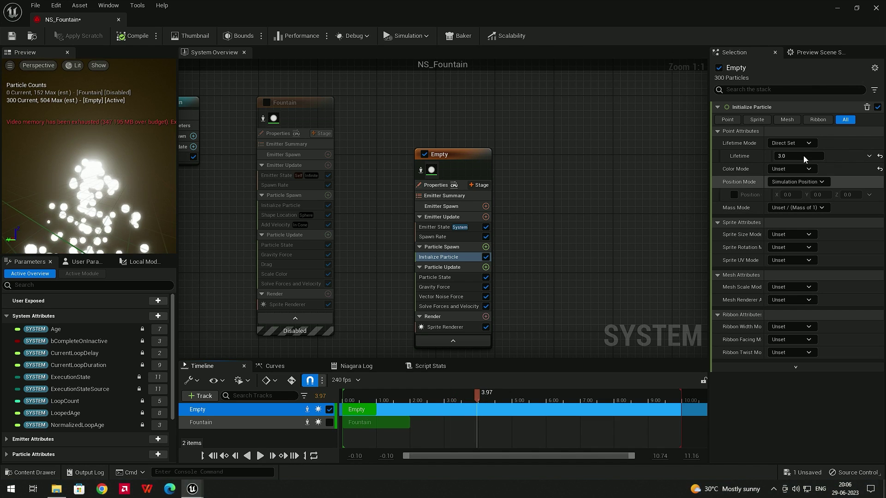
Set the Initialize Particle module's Lifetime to 1.0 and preview the shorter-lived particles
left_click(794, 156)
type("1")
key("Return")
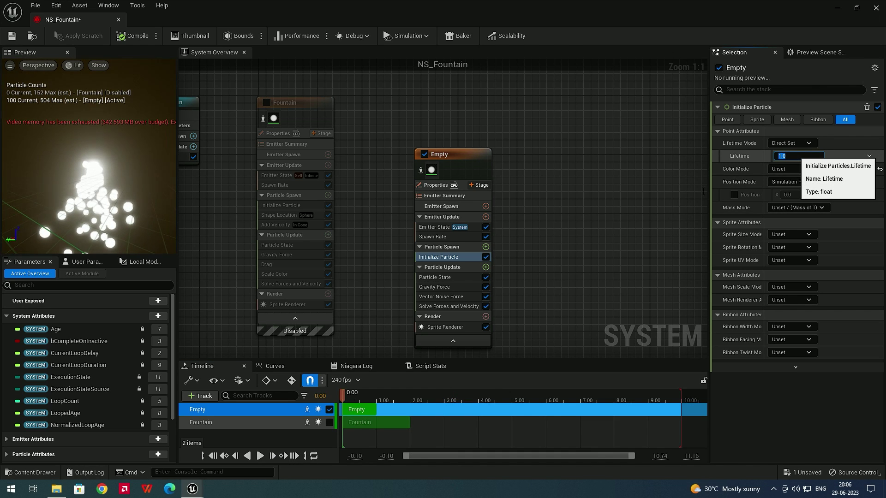
left_click(260, 456)
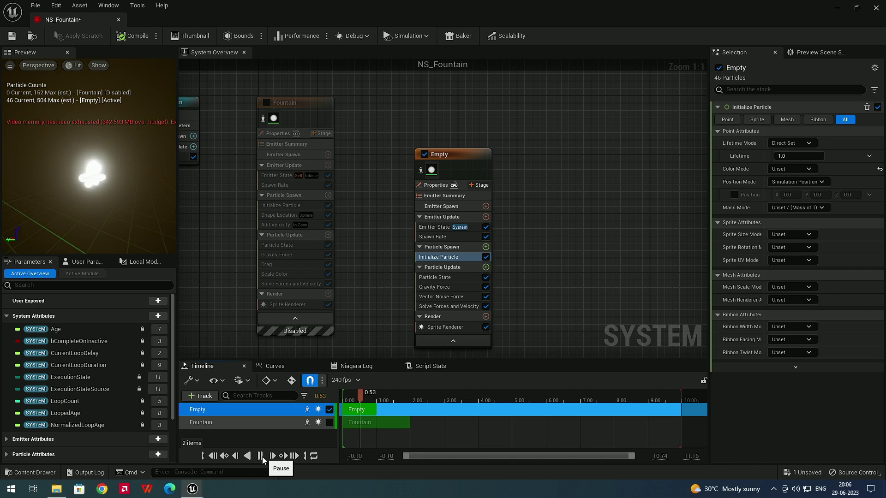
left_click(259, 455)
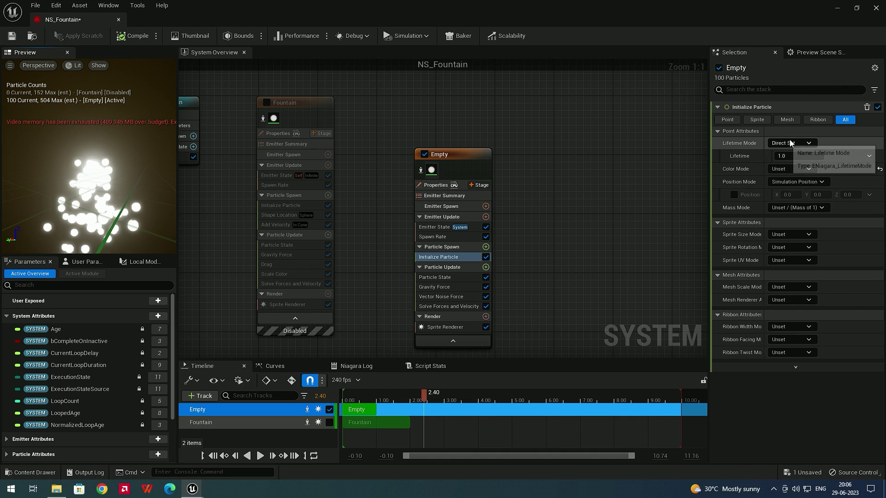
Switch the particles' Lifetime Mode to Random with a Lifetime Max of 3.0, and preview the simulation
left_click(798, 167)
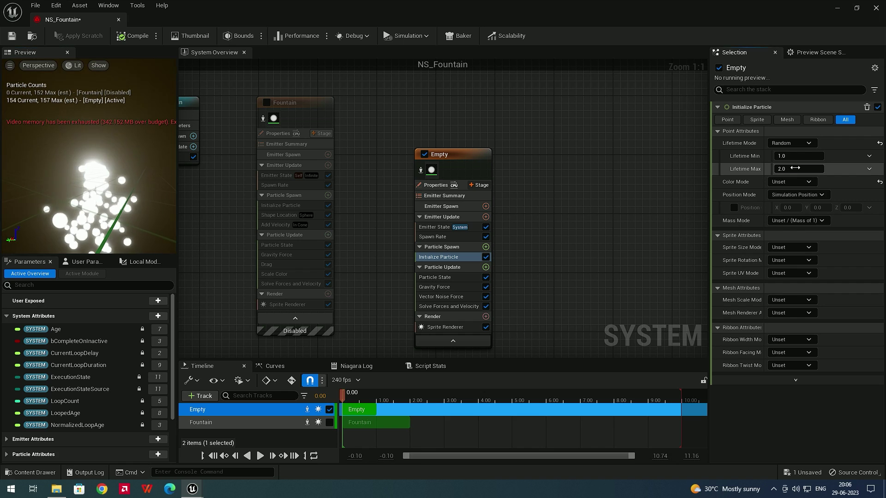
left_click(805, 169)
type("3")
key("Return")
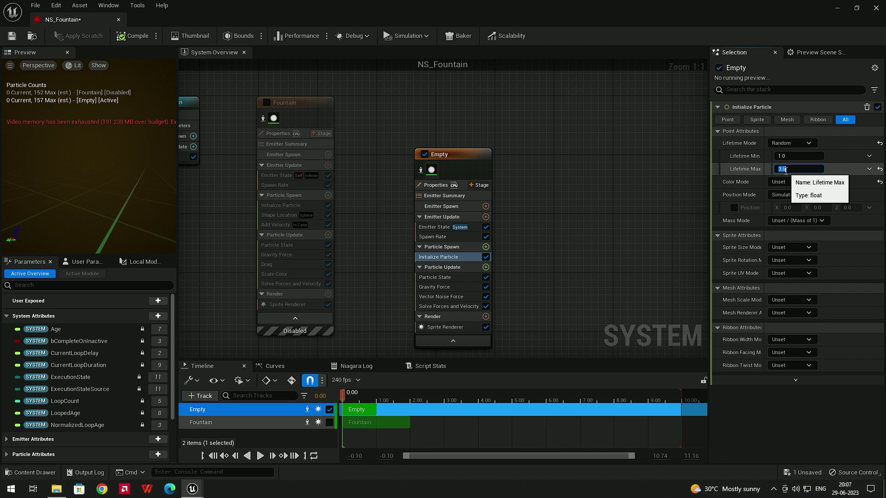
left_click(261, 455)
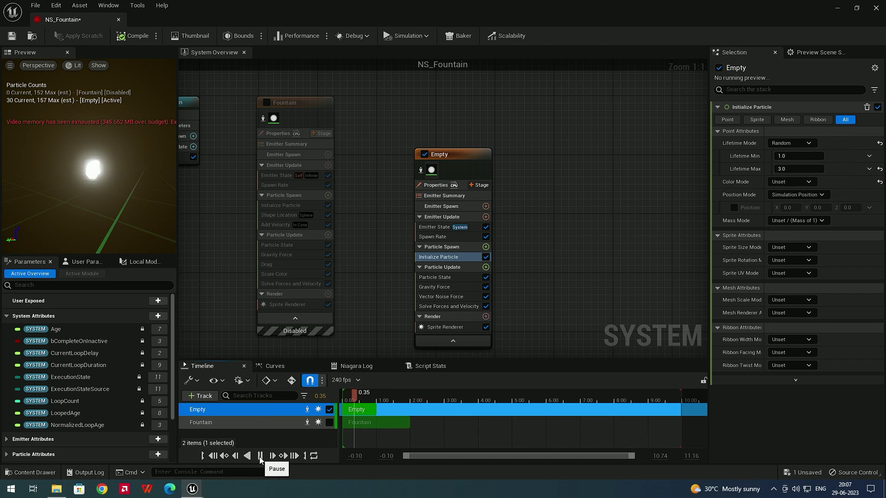
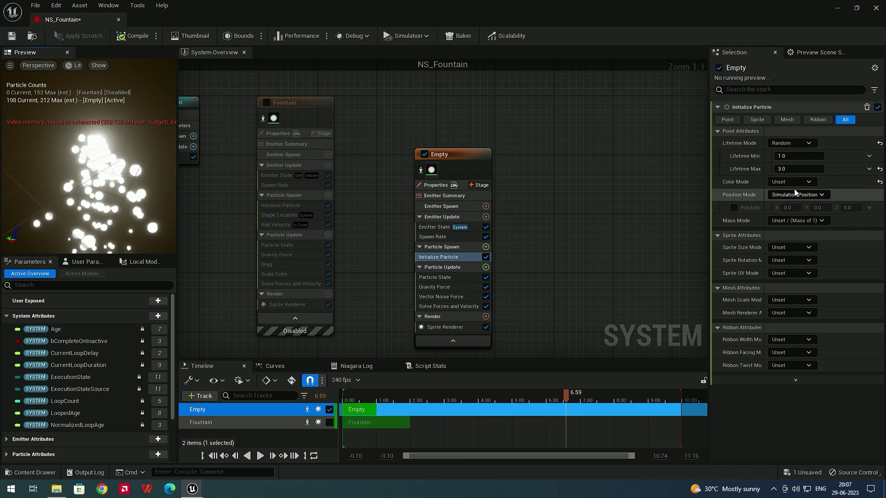
Set the particles' Color Mode to Direct Set with a magenta color (R 1.0, G 0.0, B about 0.868), and preview the result
left_click(808, 182)
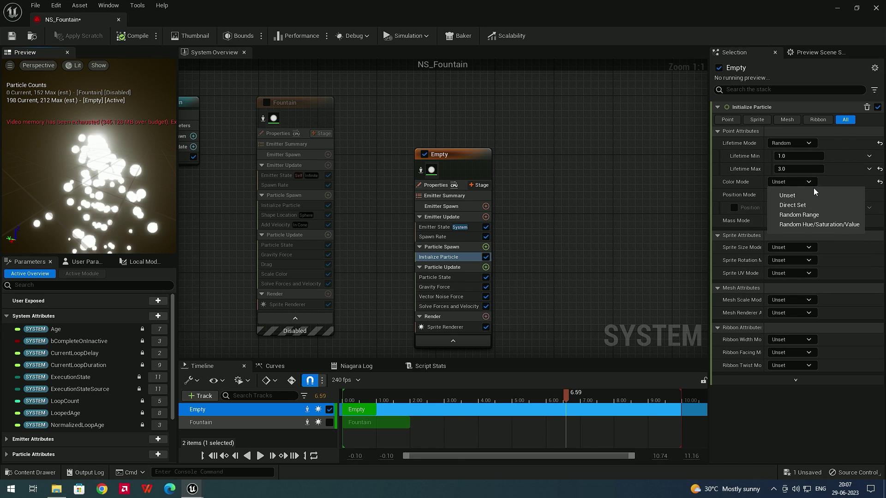
left_click(799, 206)
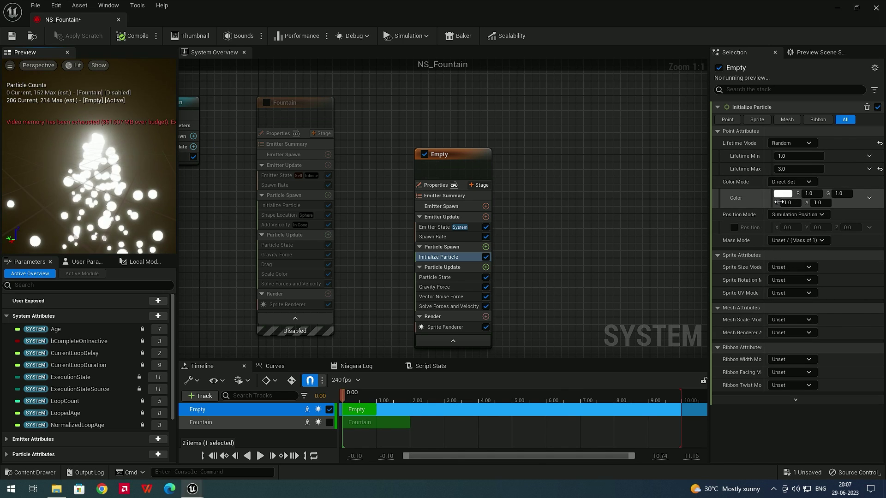
left_click(783, 195)
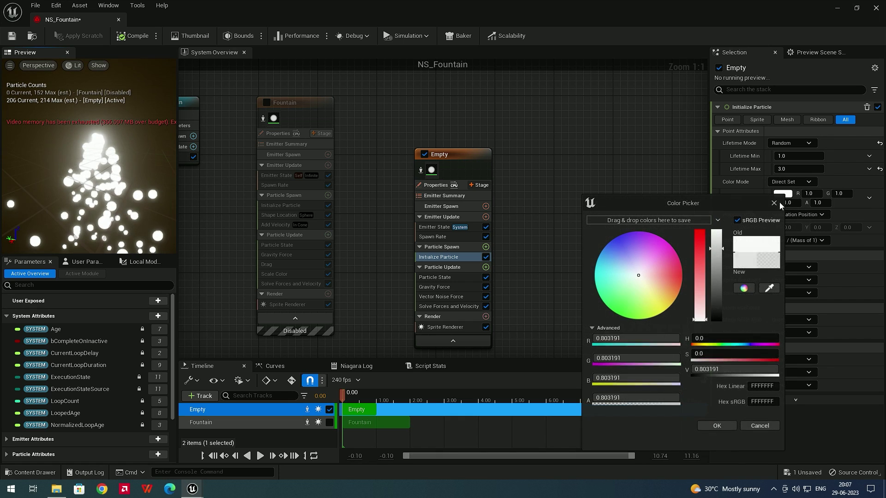
left_click_drag(662, 267, 724, 164)
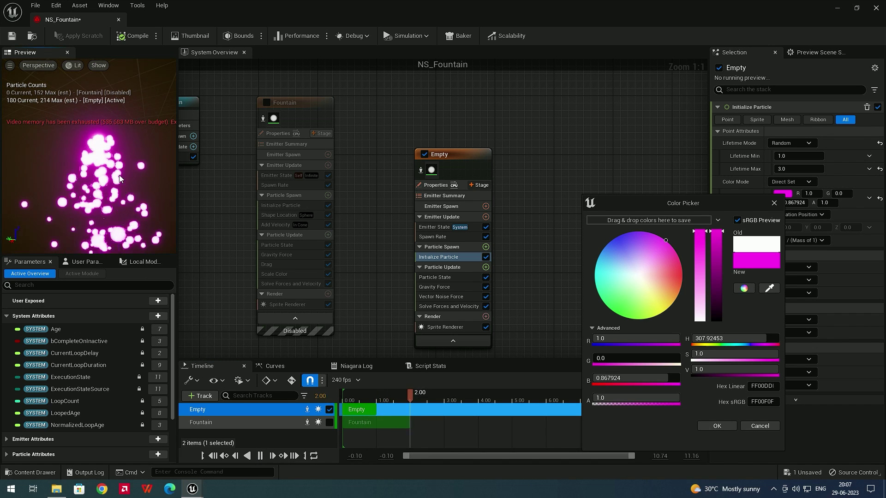
left_click(261, 456)
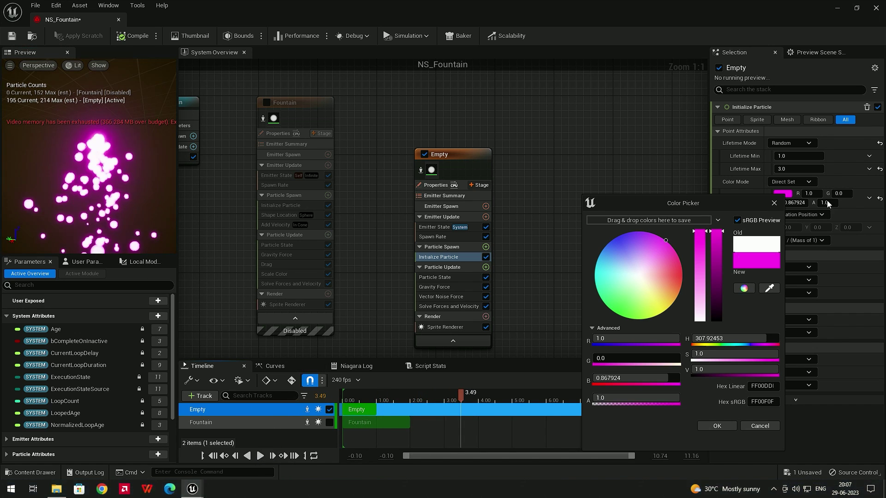
left_click(774, 203)
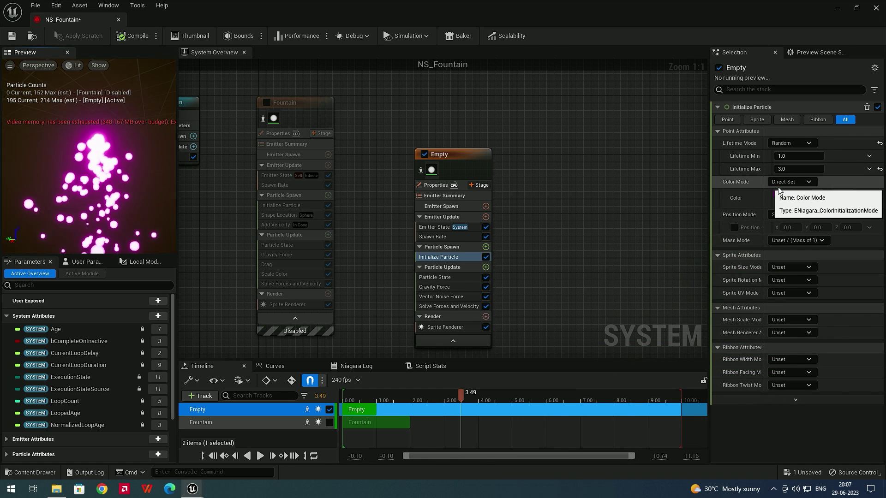
Change the Color Mode to Random Range and set Color Minimum to magenta, R about 0.74, G 0.0, B about 0.82
left_click(784, 182)
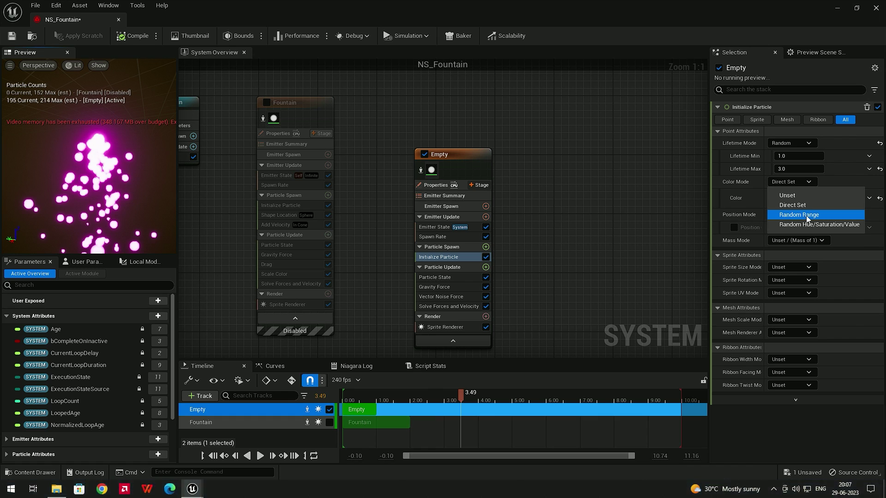
left_click(806, 216)
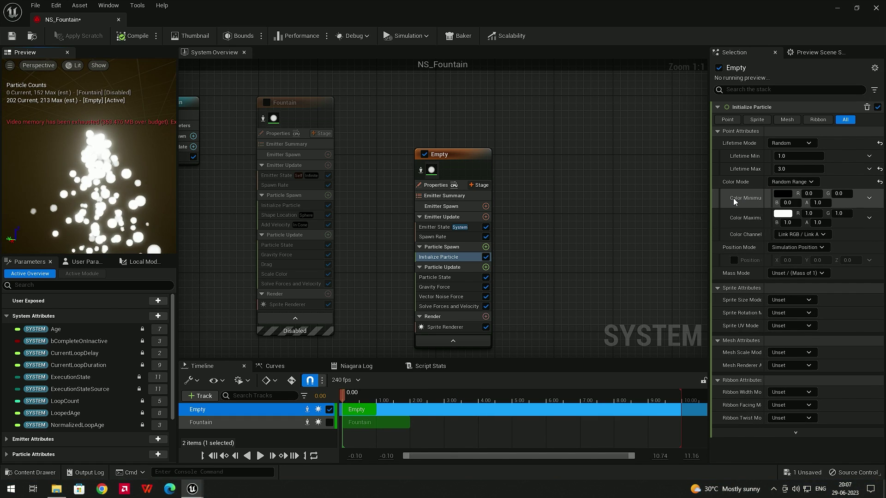
left_click(783, 194)
left_click_drag(684, 262, 676, 218)
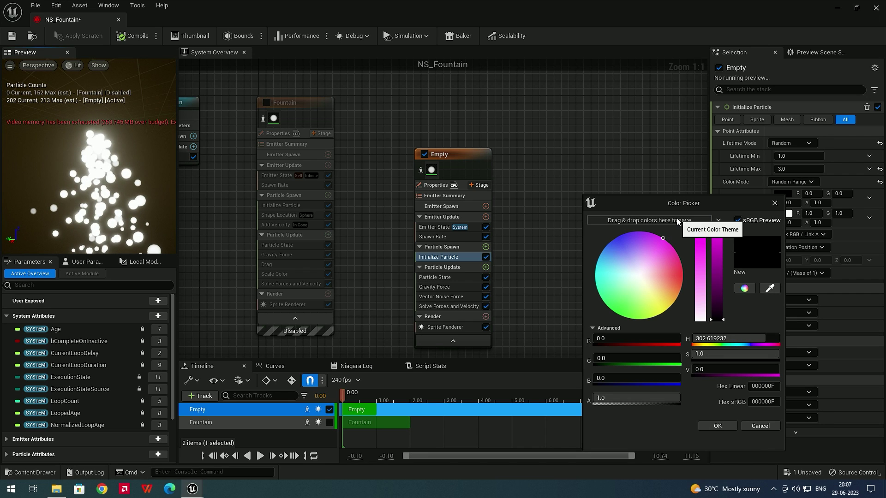
left_click(716, 427)
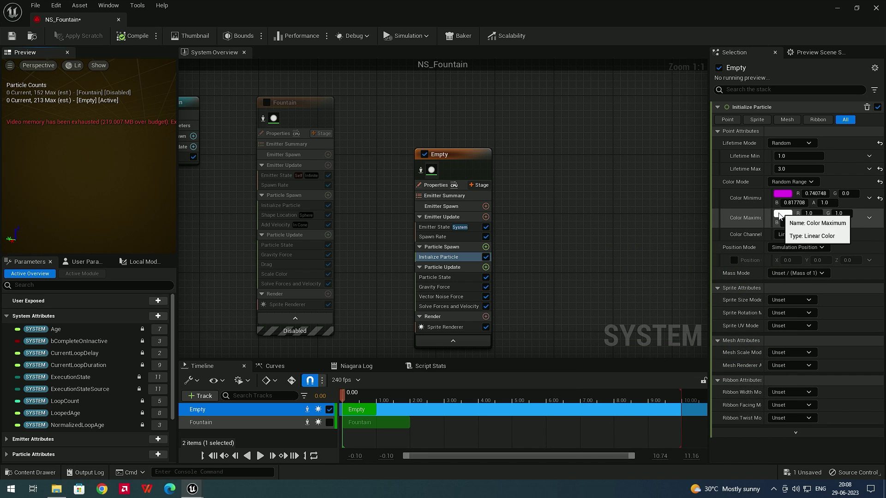
Set Color Maximum to yellow, R about 0.86, G about 0.78, B about 0.03, and preview the random color range
left_click(782, 213)
left_click(653, 329)
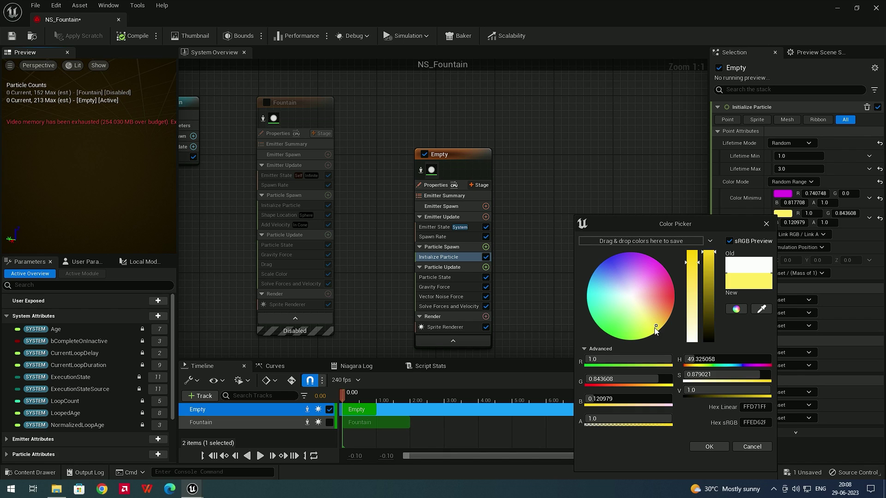
left_click(708, 262)
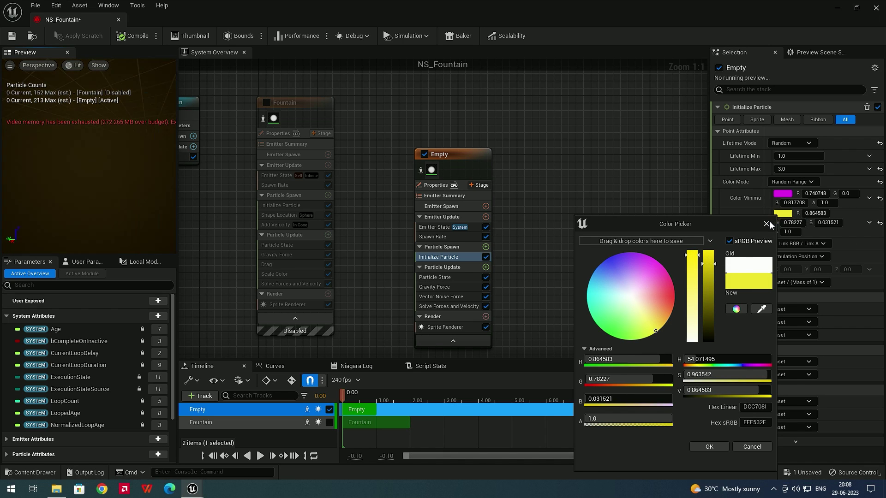
left_click(745, 261)
left_click(259, 456)
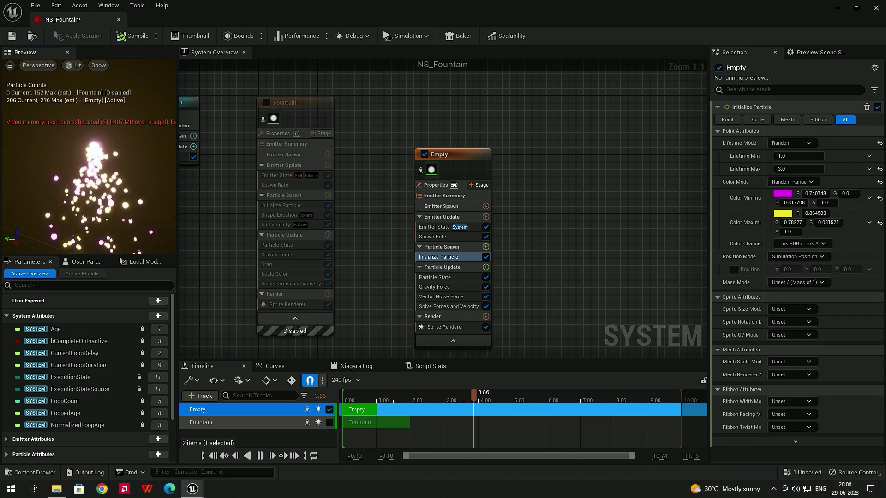
key("space")
left_click(738, 181)
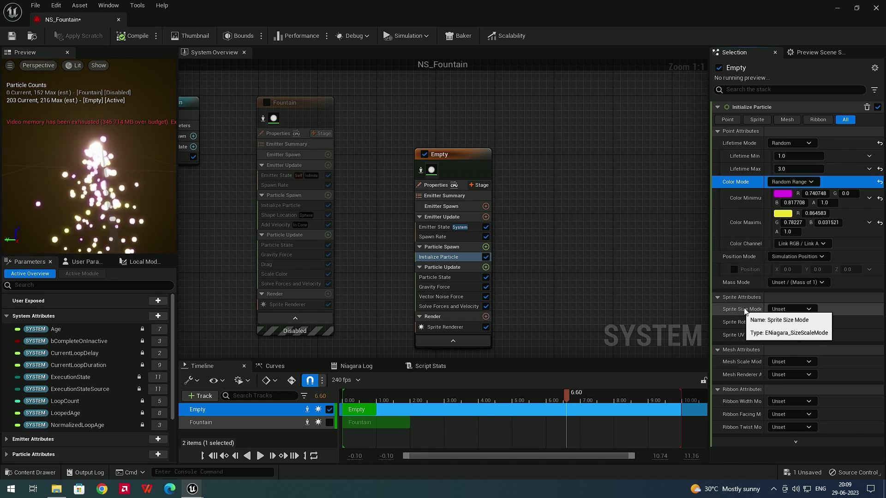
Set the particles' Sprite Size Mode to Uniform and preview the simulation
left_click(795, 310)
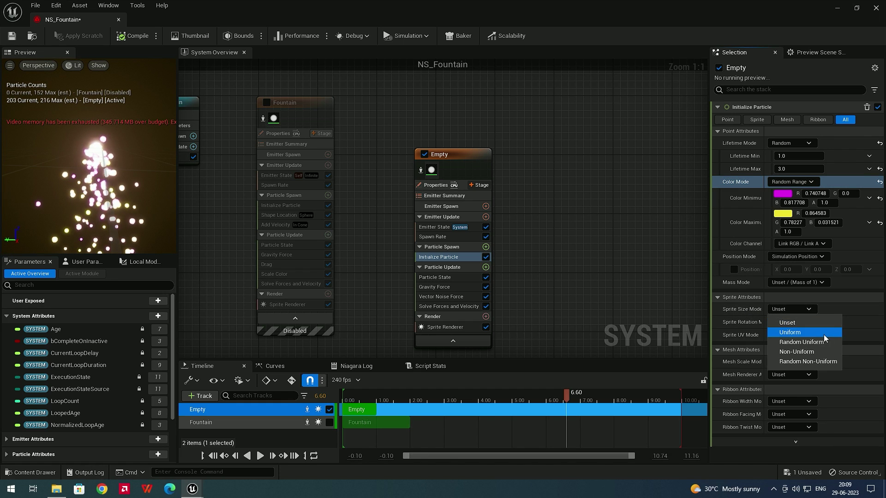
left_click(810, 334)
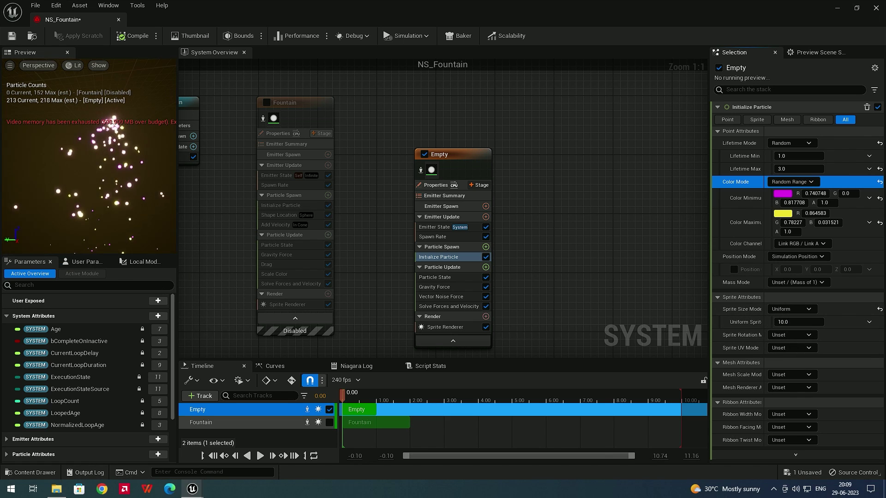
left_click(260, 455)
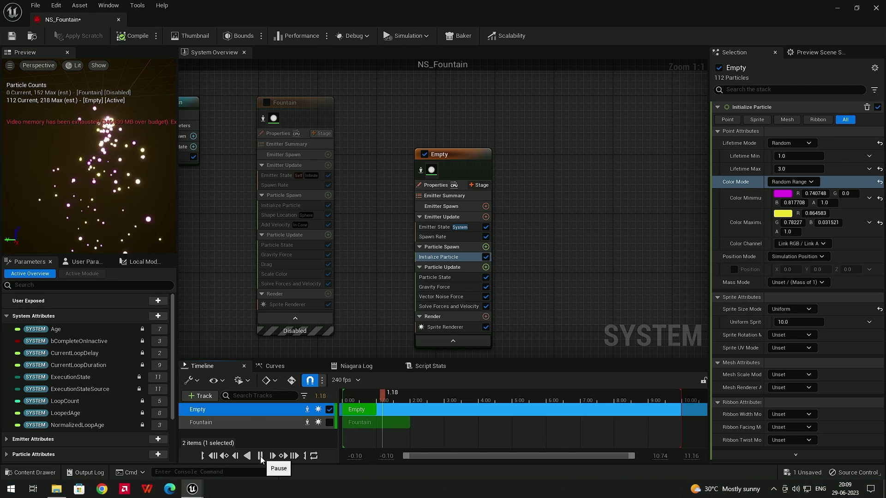
Switch Sprite Size Mode to Random Uniform with a Uniform Sprite Size Max of 20.0, and preview the varied sizes
left_click(803, 309)
left_click(803, 342)
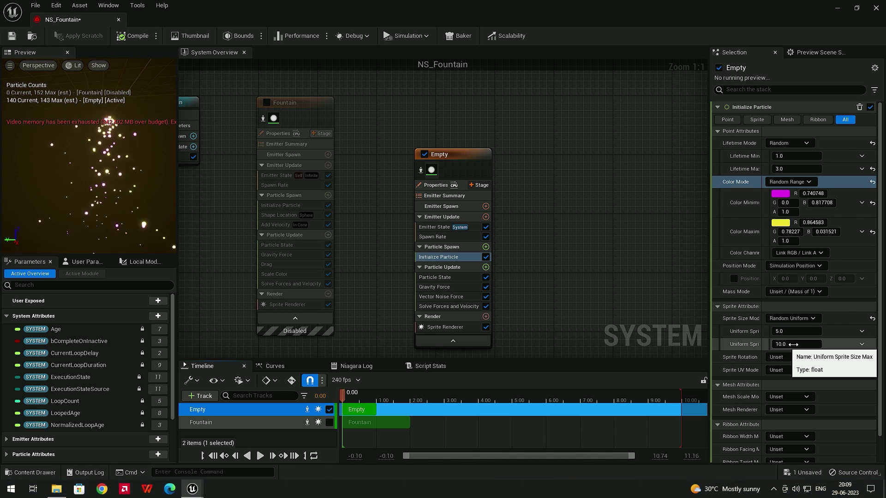
left_click(790, 344)
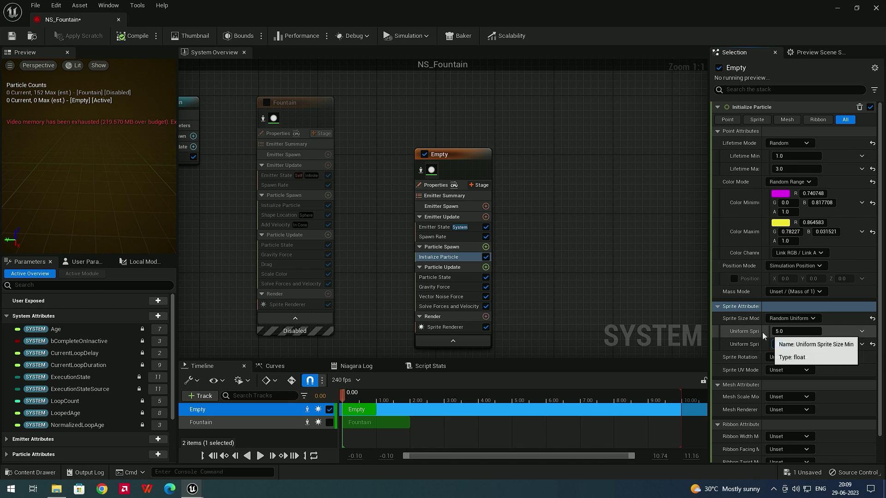
left_click(789, 344)
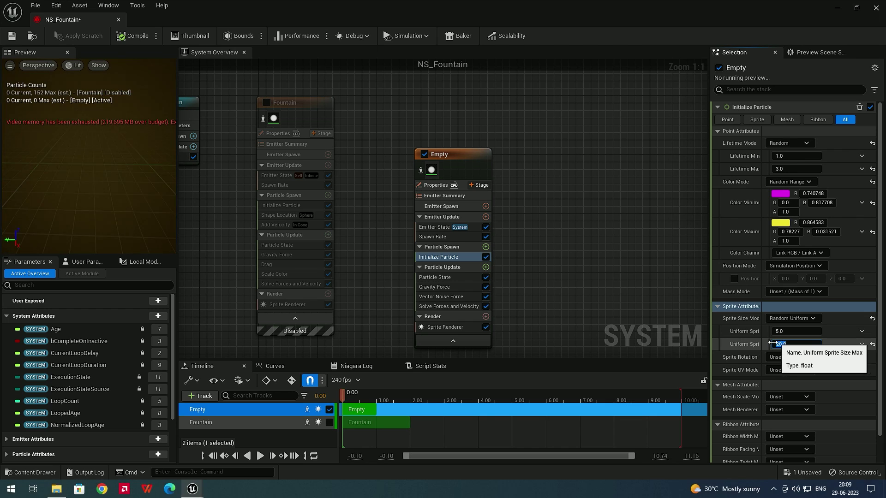
left_click(261, 456)
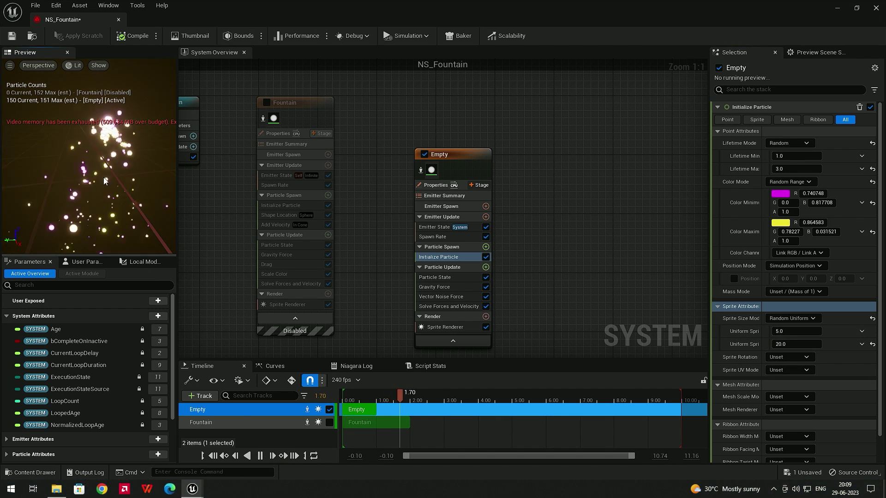
left_click(261, 455)
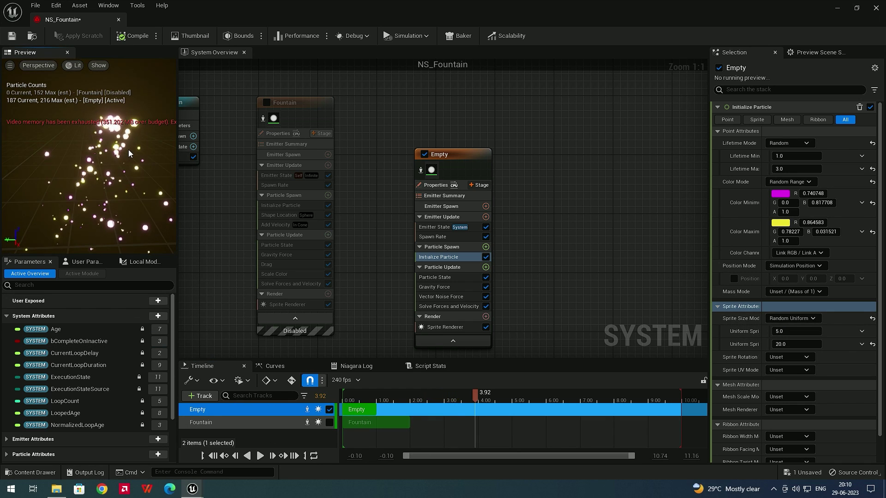
Change Sprite Size Mode to Non-Uniform with a Sprite Size of X 2.0 and Y 40.0, and preview the stretched particles
left_click(784, 318)
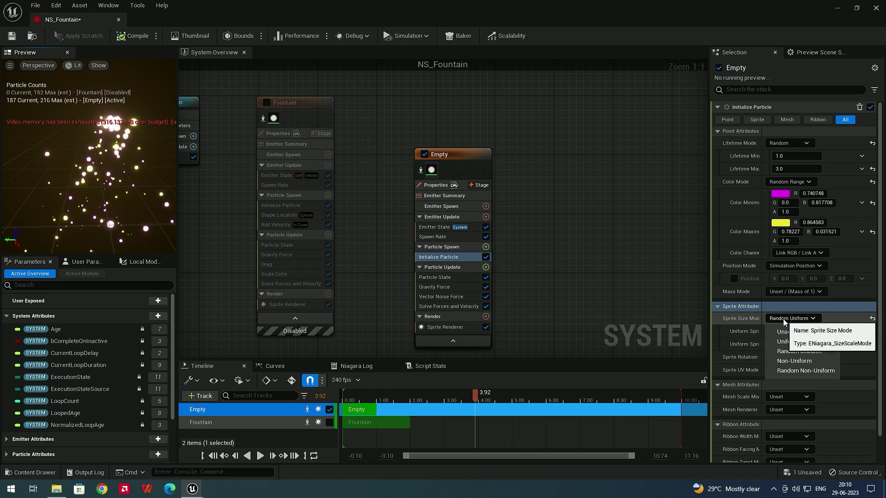
left_click(798, 363)
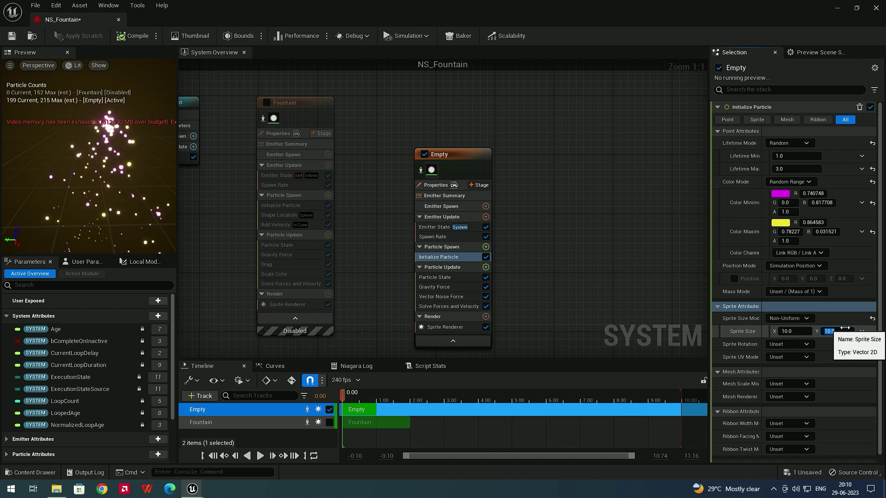
type("0")
key("Return")
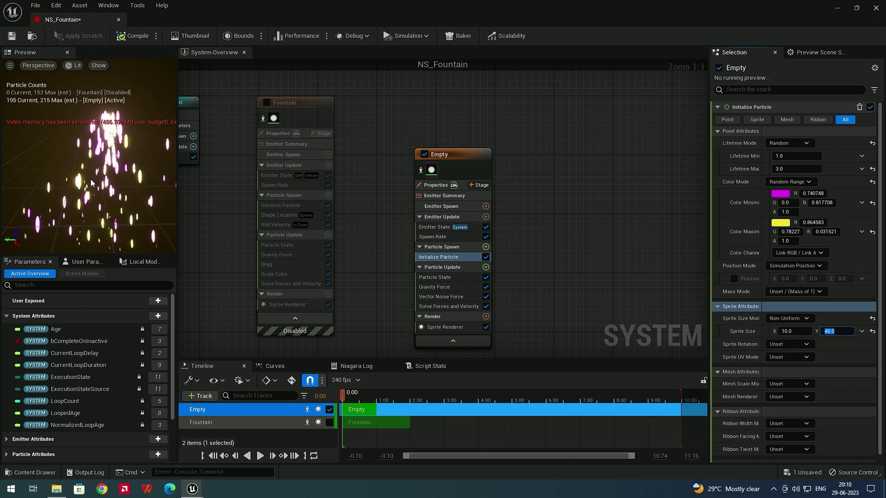
key("shift+Tab")
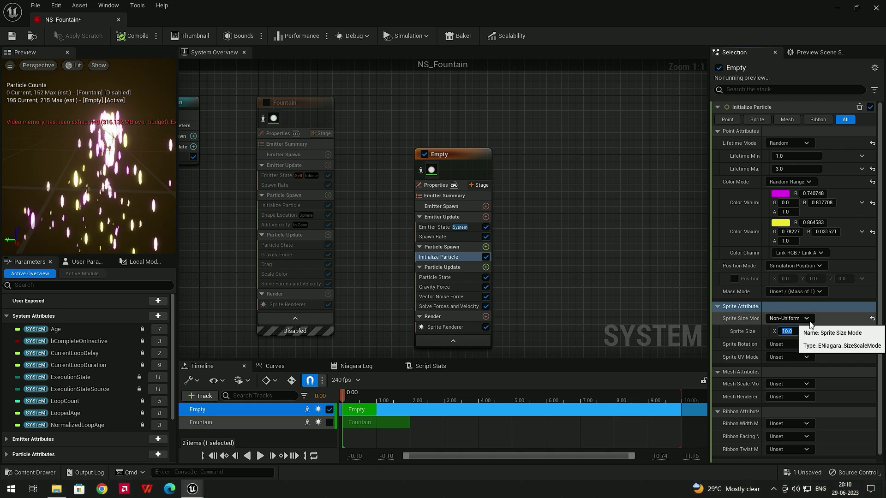
type("2")
key("Return")
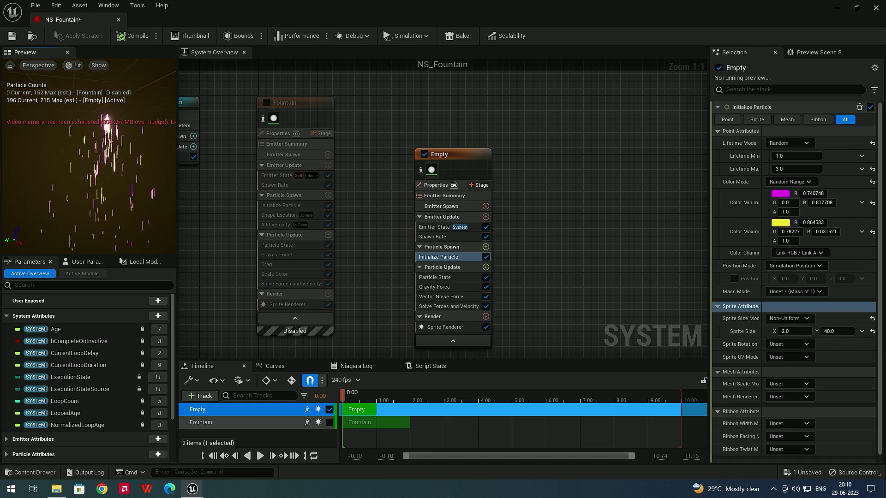
left_click(261, 455)
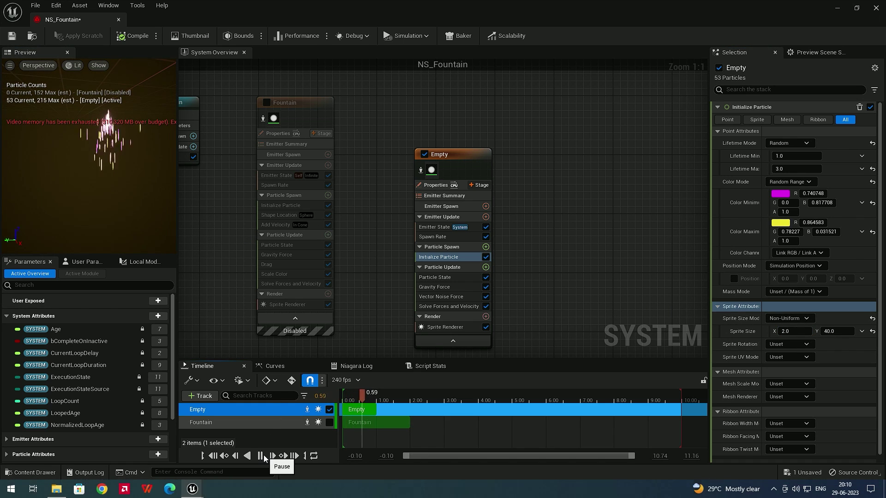
left_click(264, 456)
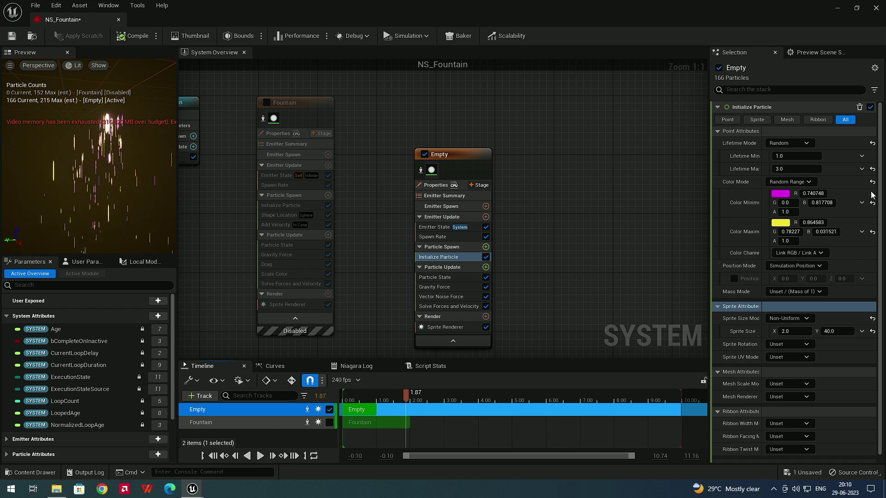
Return Sprite Size Mode to Uniform and look over the available Sprite Rotation Mode and size mode options
left_click(793, 319)
left_click(804, 341)
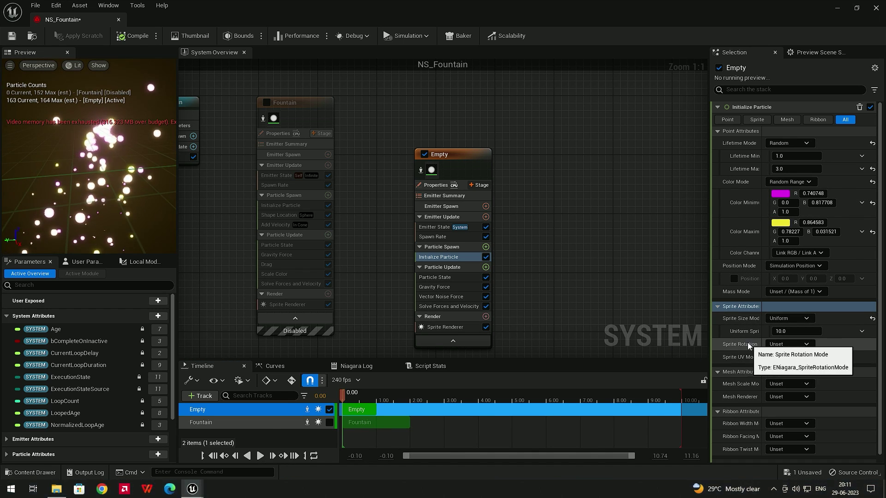
left_click(779, 346)
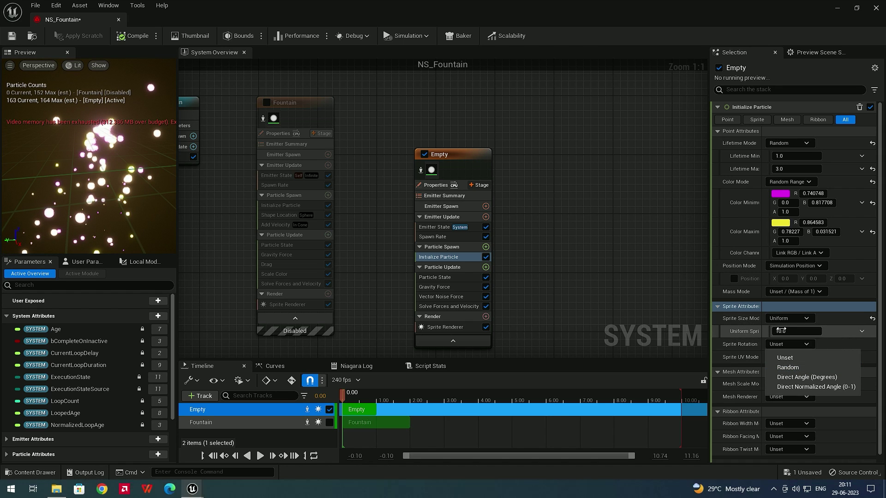
left_click(806, 319)
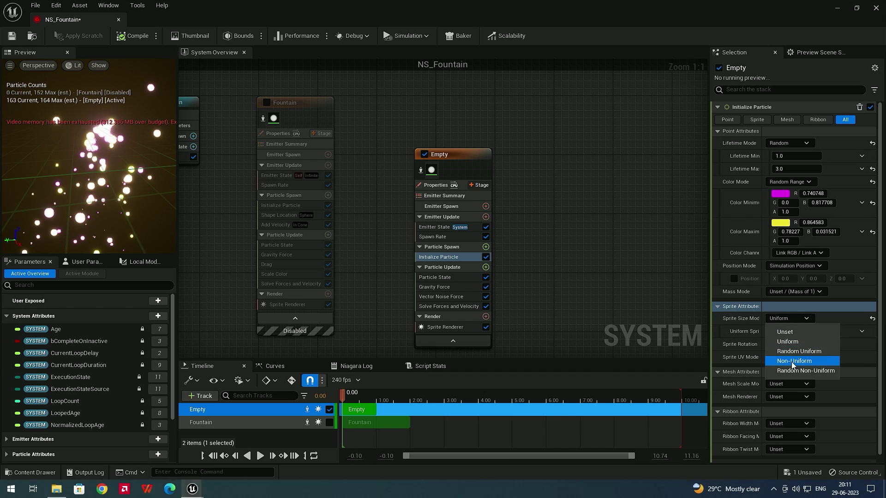
left_click(743, 344)
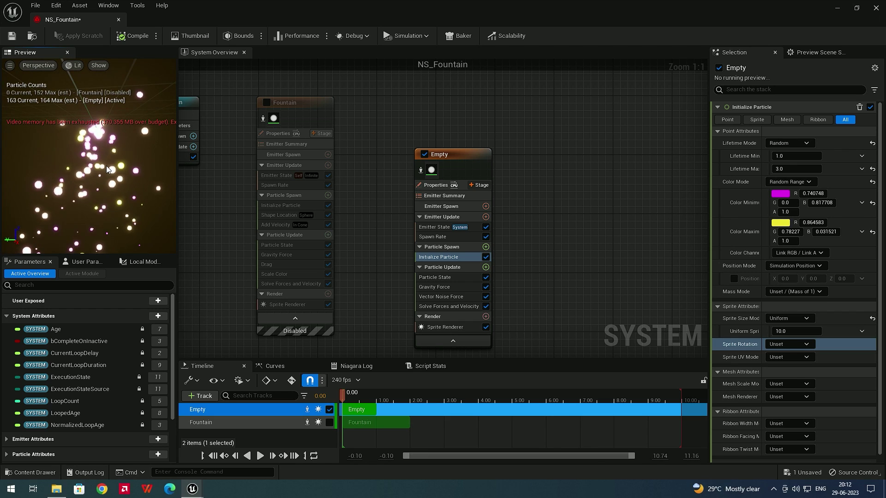
Add a Color module to the Empty emitter's Particle Spawn group and preview the simulation
left_click(438, 267)
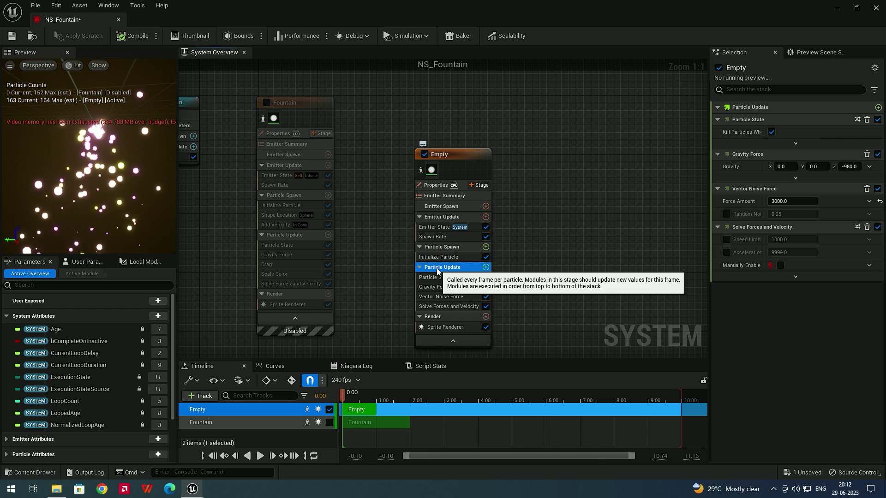
left_click(454, 248)
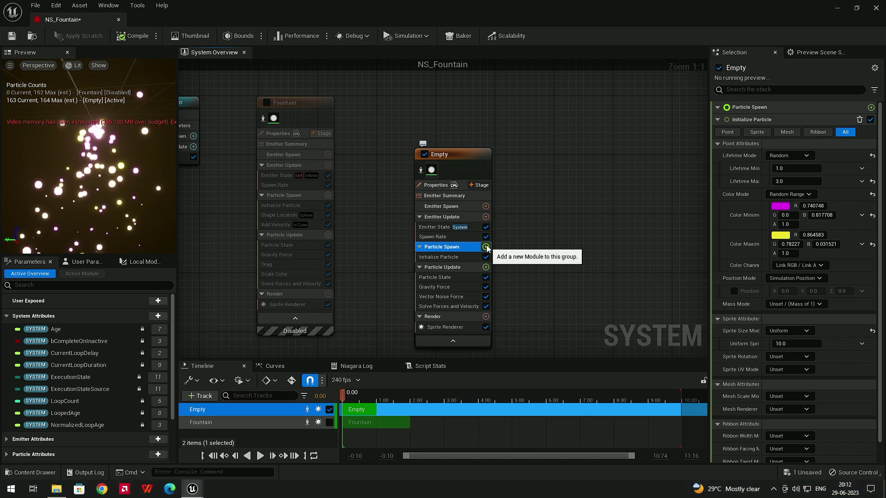
left_click(486, 247)
type("colo")
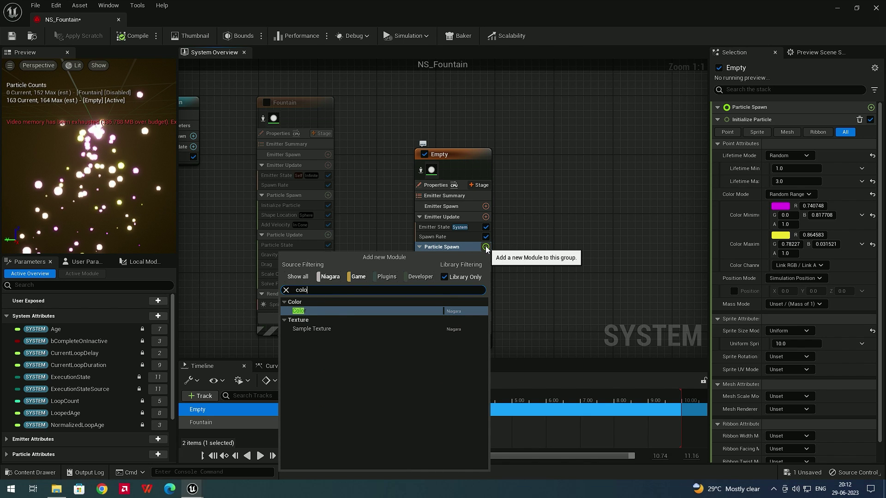
key("Return")
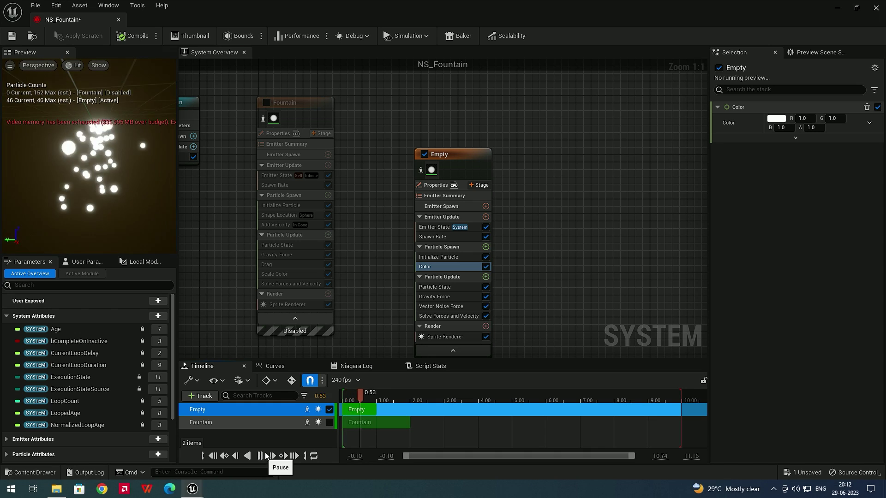
left_click(260, 457)
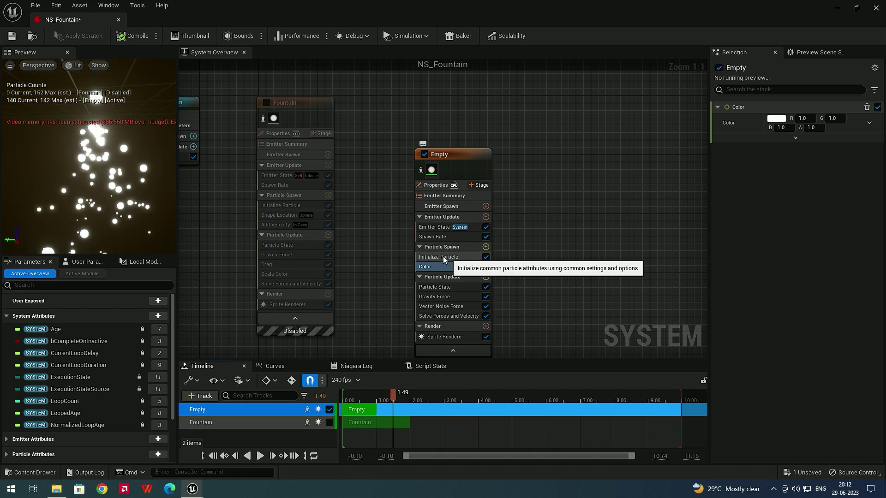
Set the Color module's color to a pinkish red with R 1.0, G 0.0 and B about 0.148
left_click(776, 118)
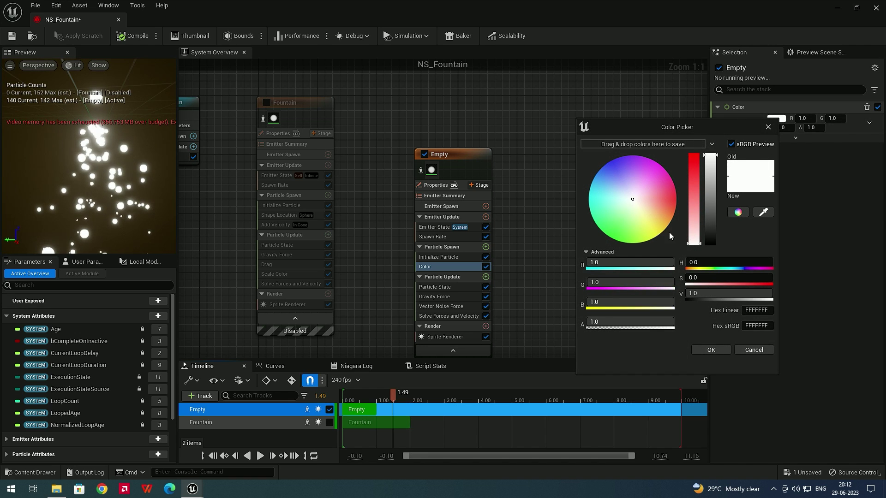
mouse_move(654, 198)
left_mouse_down()
mouse_move(674, 216)
mouse_move(686, 191)
left_mouse_up()
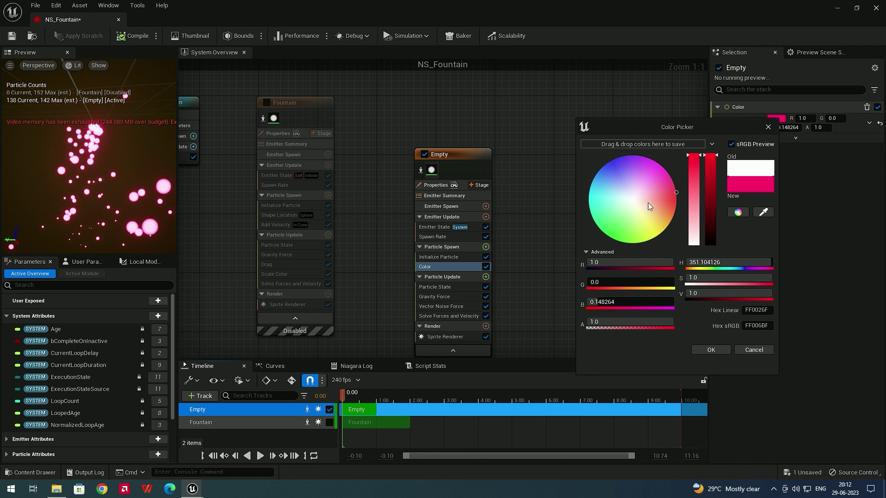
left_click(721, 349)
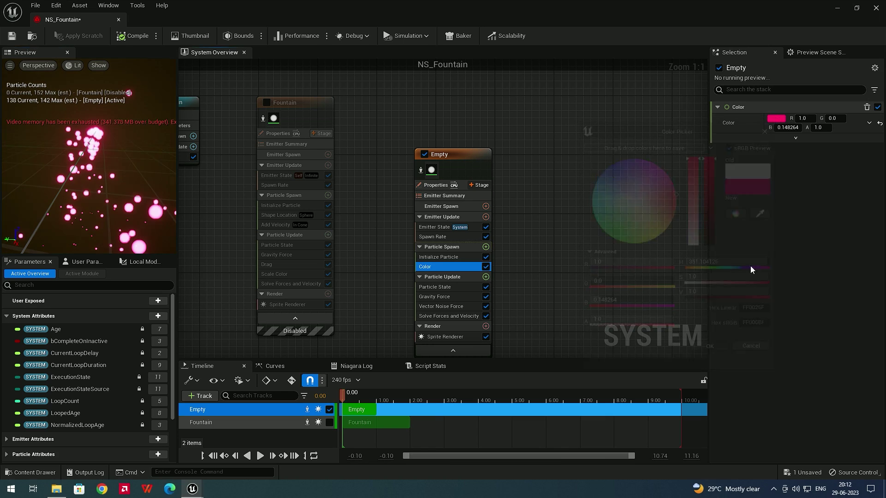
Drive the Color module's color with the Color from Curve dynamic input and select the gradient's first color stop
left_click(869, 124)
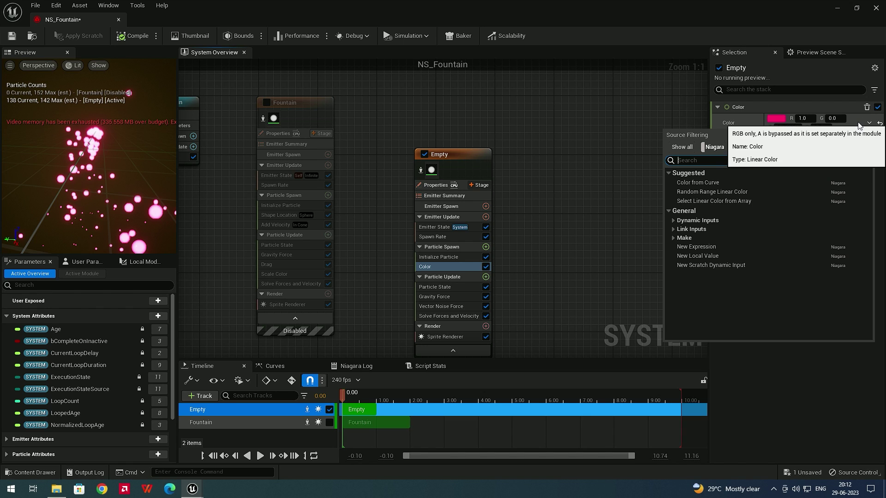
type("colo")
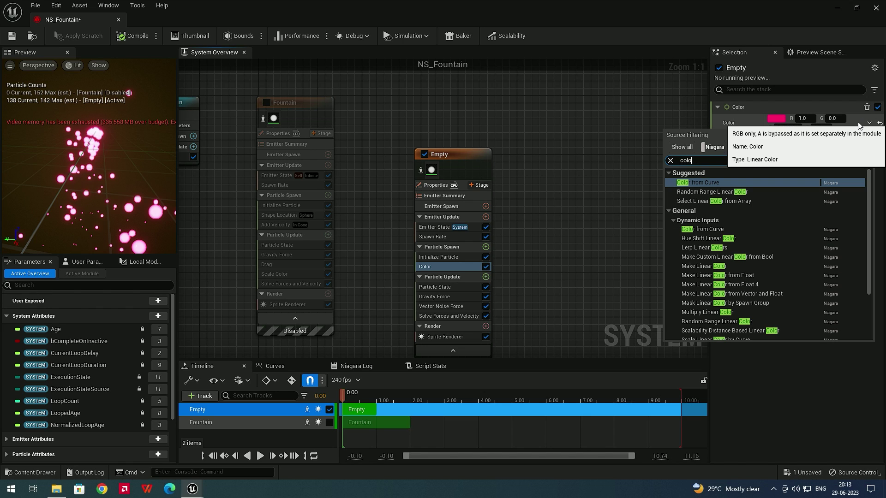
left_click(713, 182)
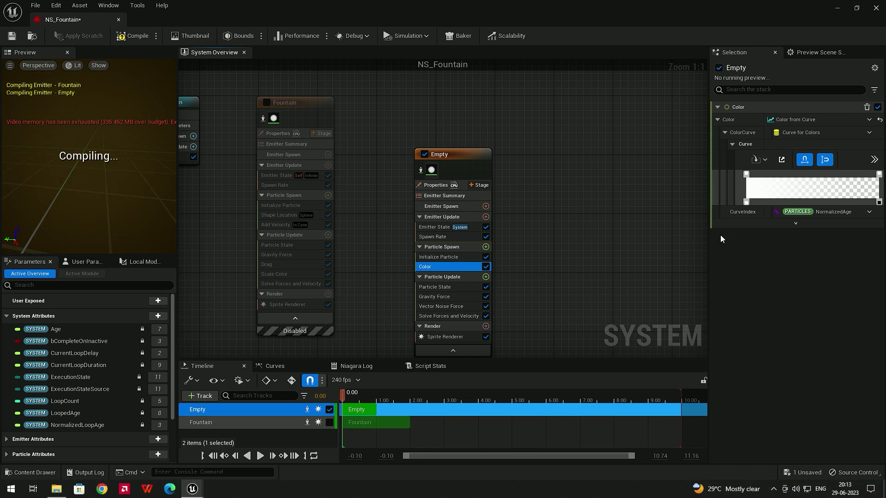
left_click(746, 175)
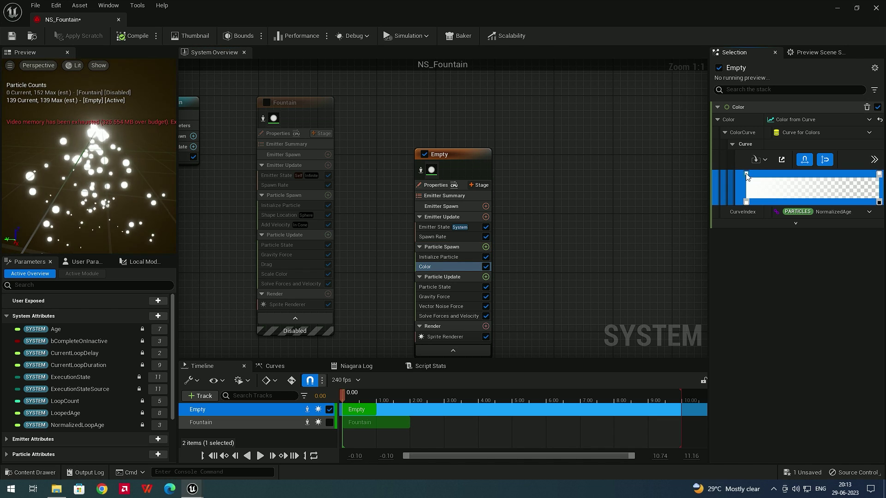
Set the color curve's first color stop to orange with R 1.0, G about 0.319 and B 0.0
double_click(746, 175)
left_click_drag(610, 243, 658, 272)
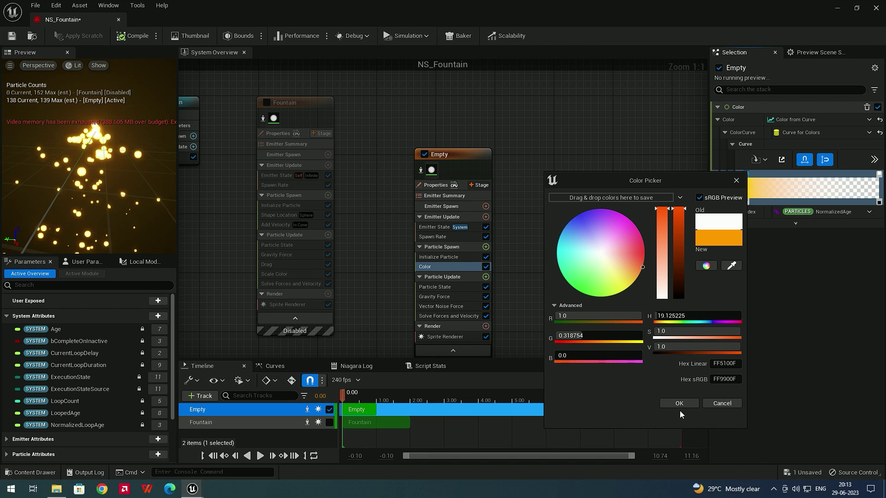
left_click(683, 403)
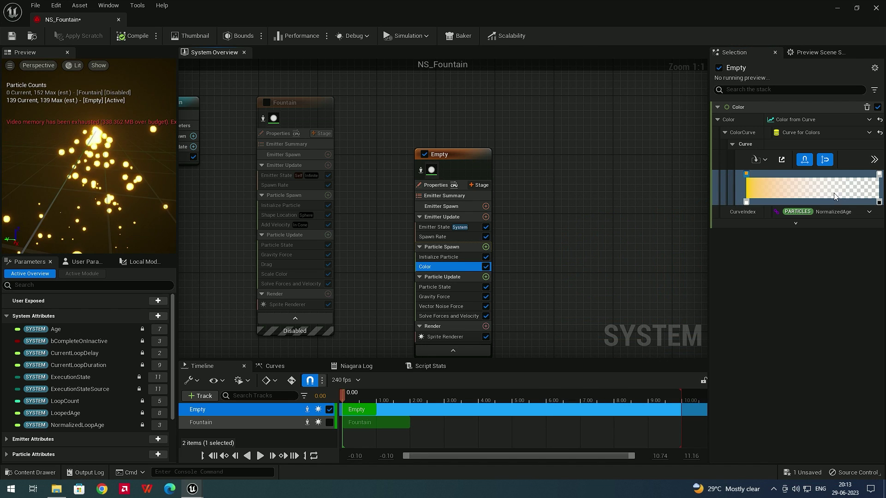
Set the color curve's last color stop to magenta with R about 0.931, G 0.0 and B 1.0
double_click(879, 174)
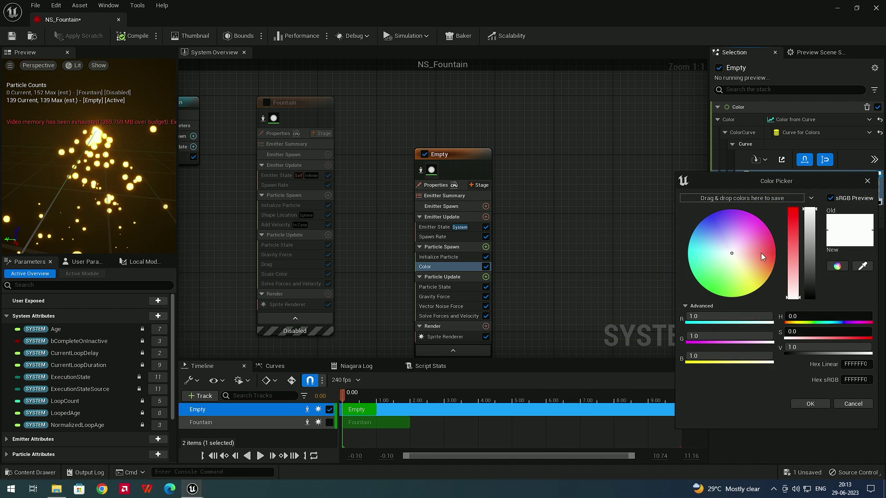
mouse_move(729, 242)
left_mouse_down()
mouse_move(690, 205)
mouse_move(759, 195)
left_mouse_up()
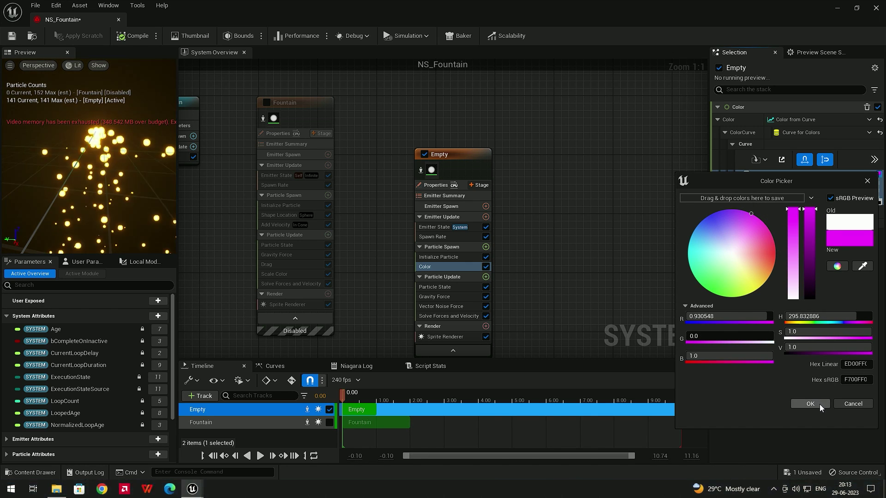
left_click(819, 403)
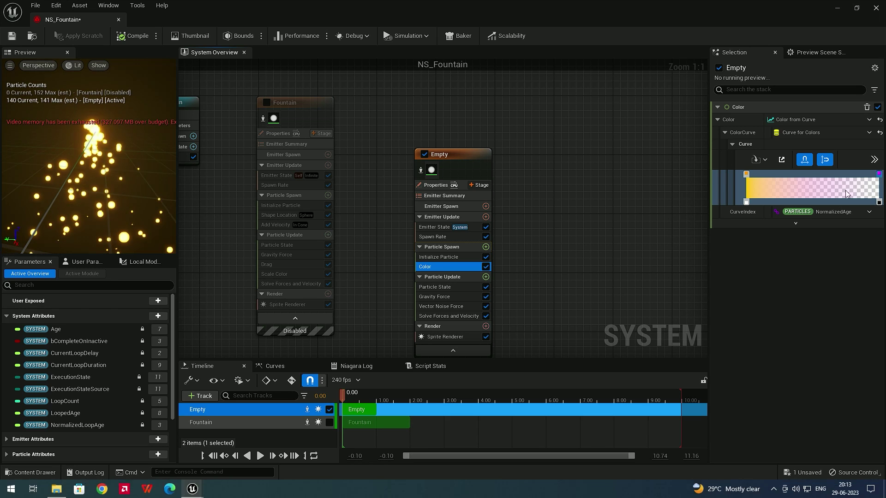
Set the opacity of the color curve's end alpha stop to 100 and inspect the particles in the preview
right_click(879, 203)
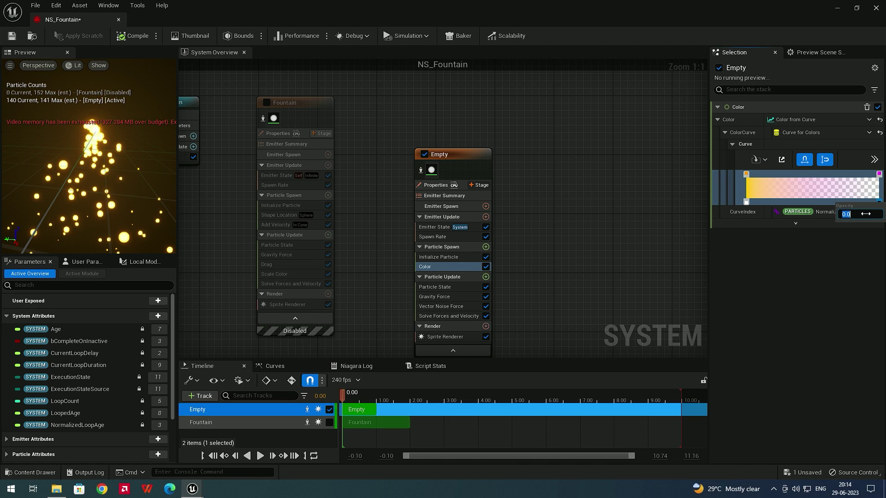
type("100")
key("Return")
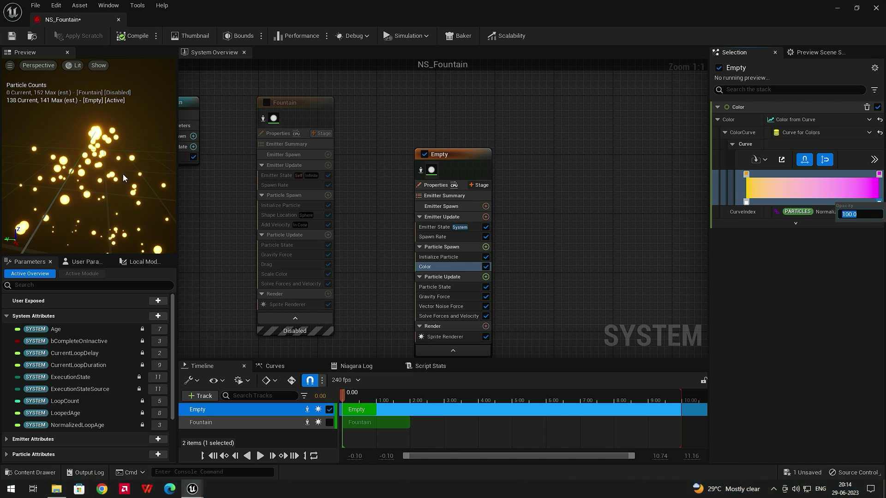
left_click(113, 185)
left_click_drag(111, 187, 101, 152)
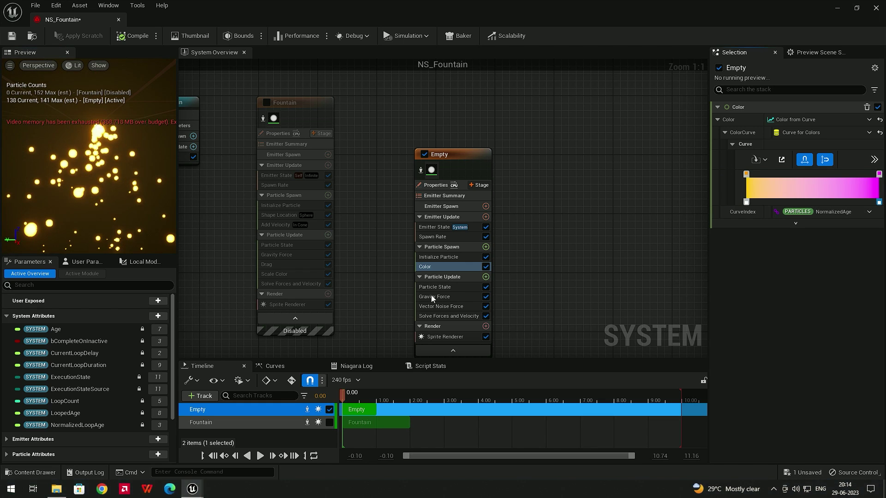
Move the Color module from Particle Spawn to the start of the Empty emitter's Particle Update group
left_click(432, 267)
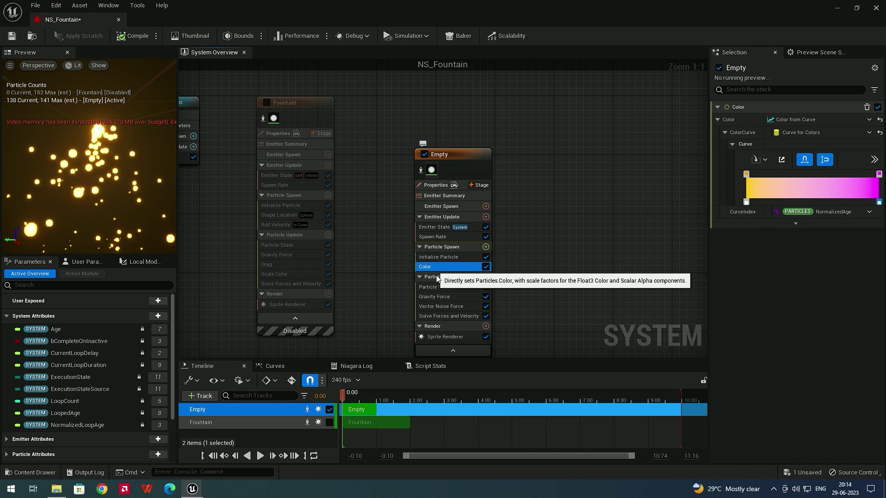
mouse_move(441, 270)
left_mouse_down()
mouse_move(441, 247)
mouse_move(436, 279)
left_mouse_up()
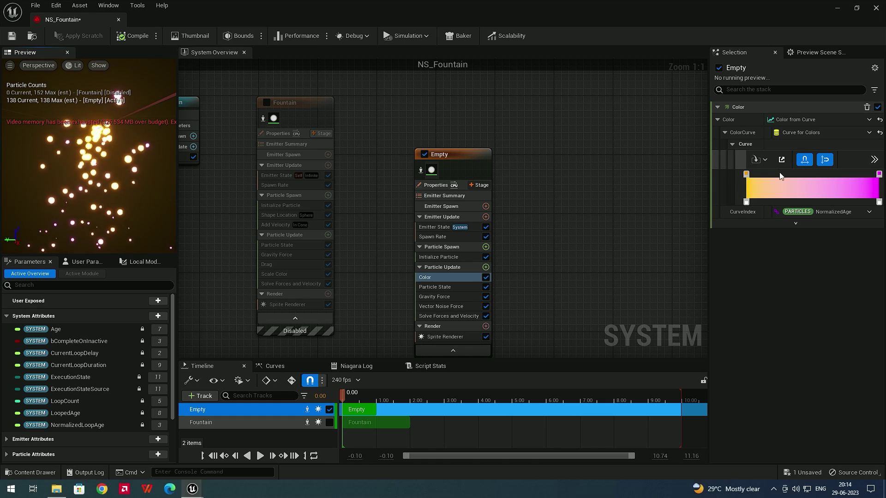
Add a color stop near the middle of the color curve and make it pinkish red with R 1.0, G 0.0, B about 0.1
left_click(815, 173)
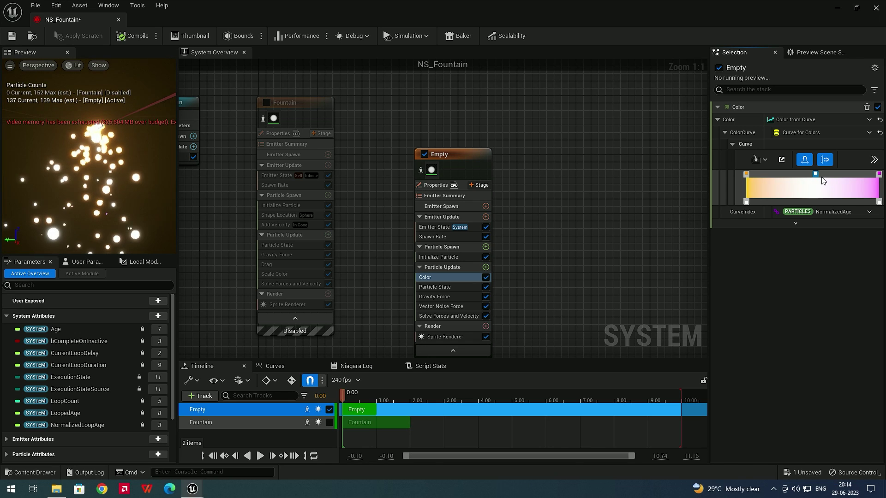
double_click(816, 179)
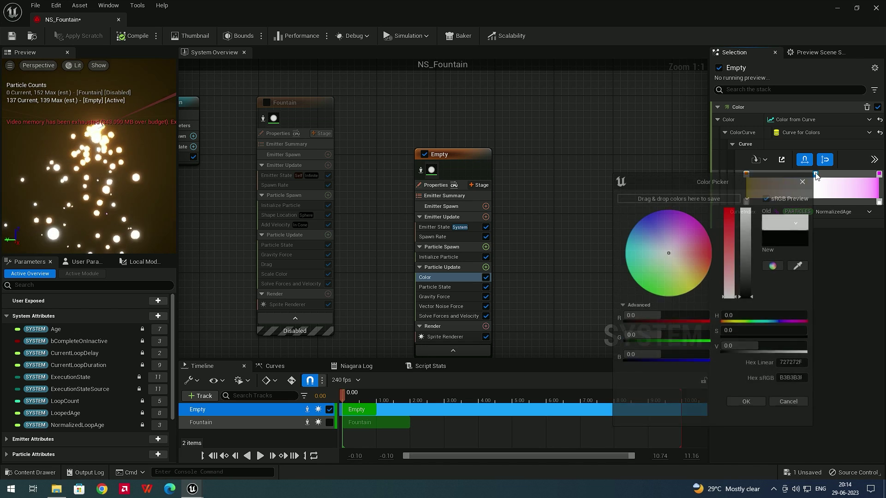
left_click(710, 245)
left_click_drag(718, 247, 731, 247)
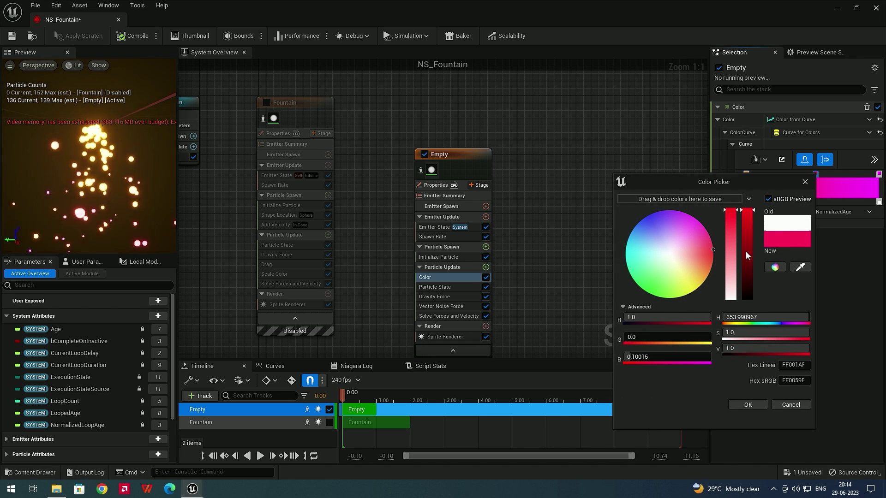
left_click(747, 405)
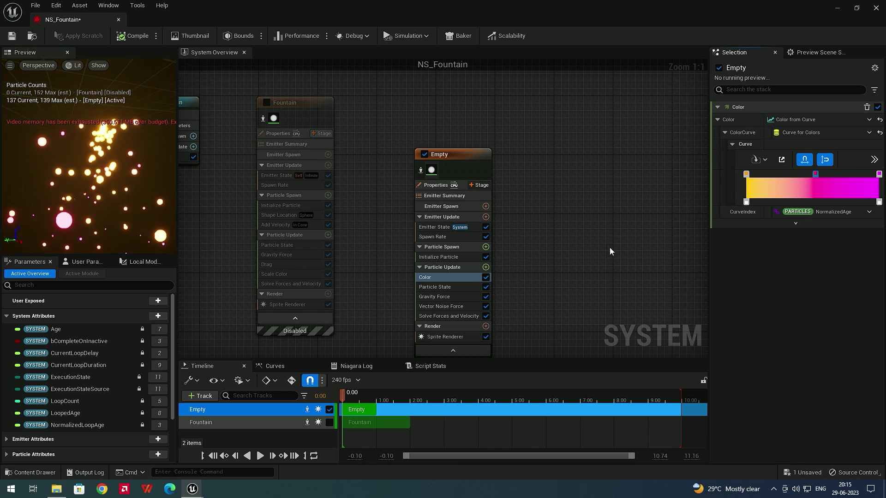
Reposition the Empty emitter node slightly higher and farther from the Fountain node in the System Overview graph
mouse_move(451, 152)
left_mouse_down()
mouse_move(483, 141)
mouse_move(459, 138)
left_mouse_up()
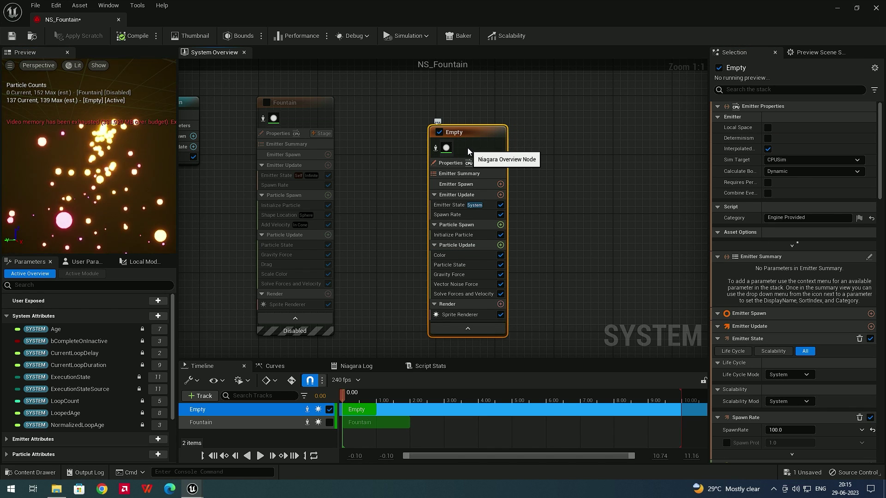